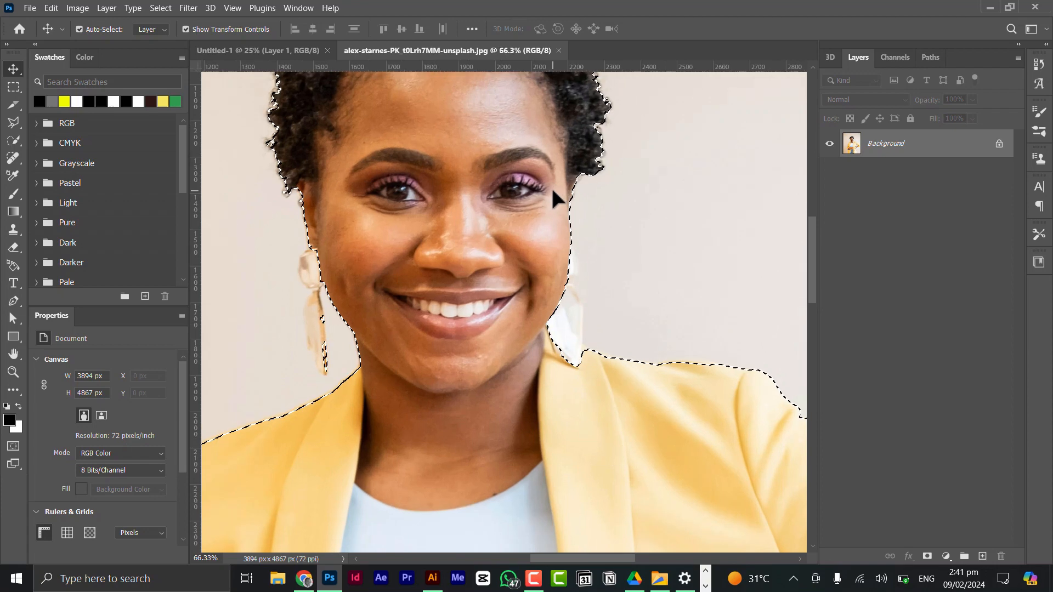
- Add the missing part of the earring on the watch-arm side to the subject selection with the Quick Selection tool
scroll(552, 187, "down", 3)
left_click_drag(436, 150, 454, 203)
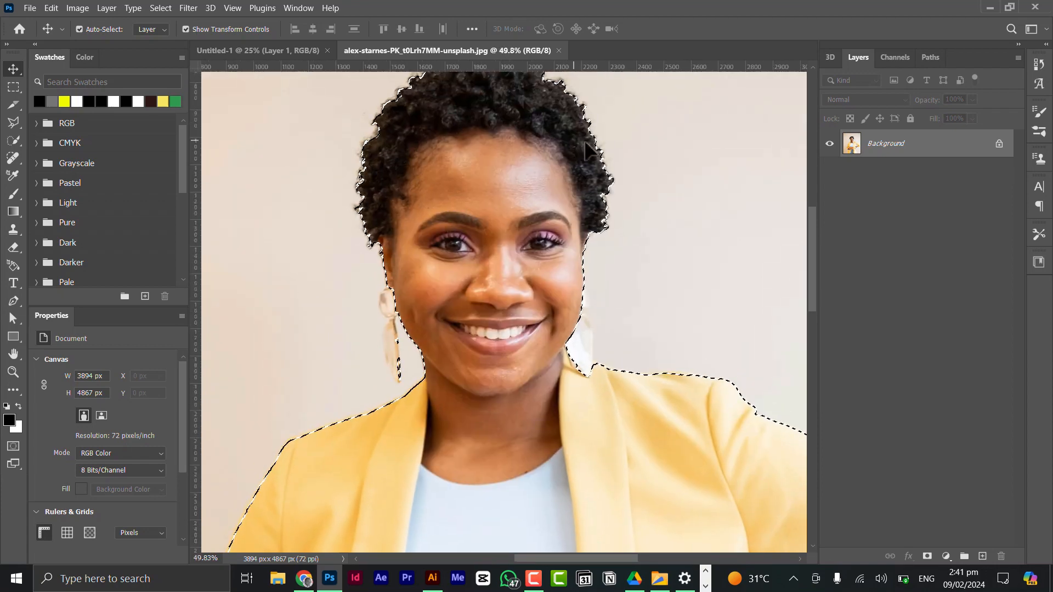
scroll(586, 336, "up", 5)
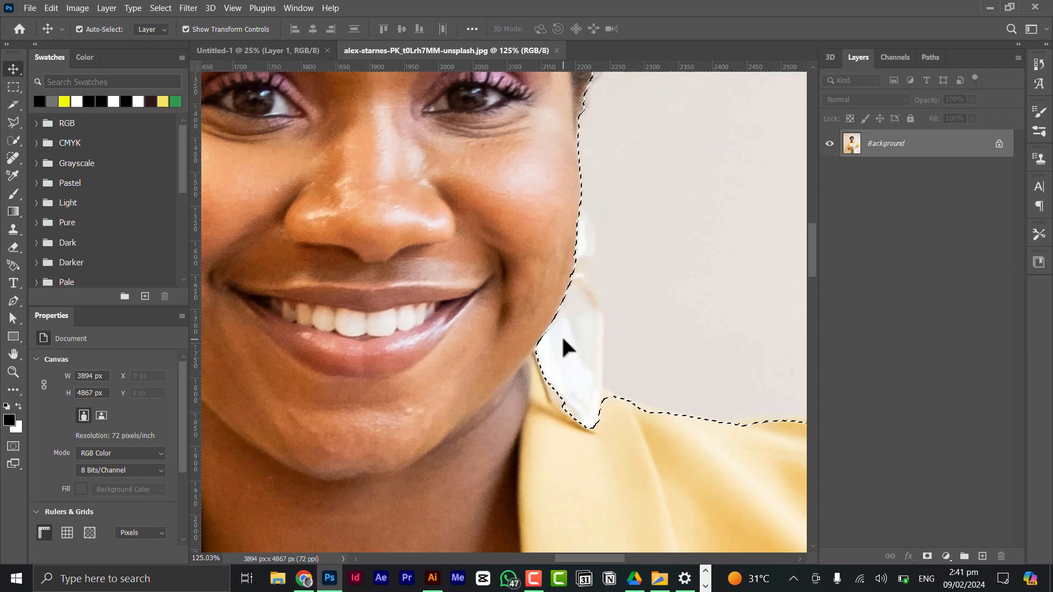
left_click(15, 141)
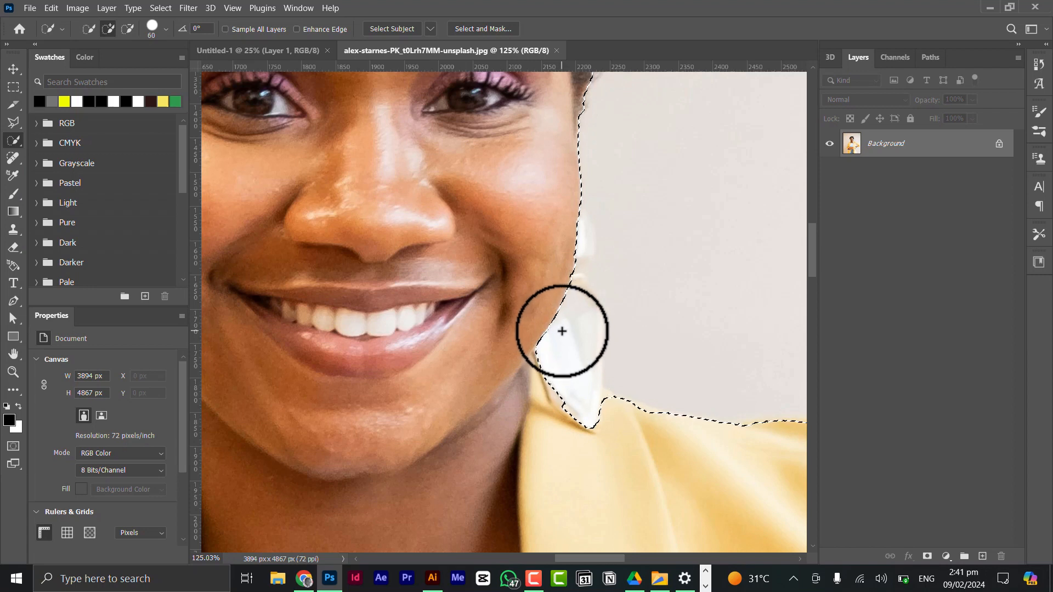
left_click(563, 306)
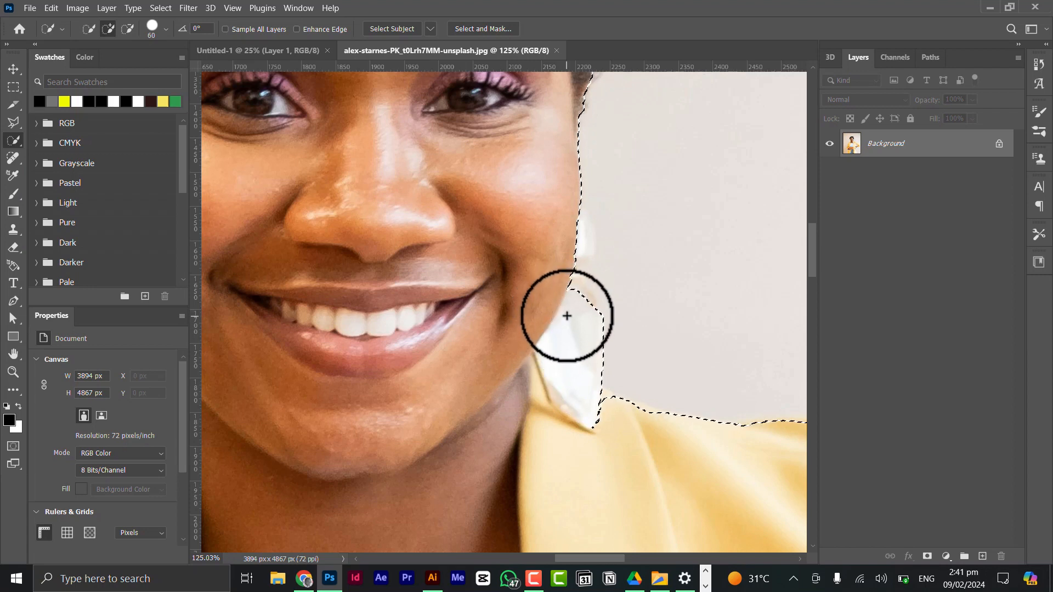
left_click_drag(564, 297, 549, 343)
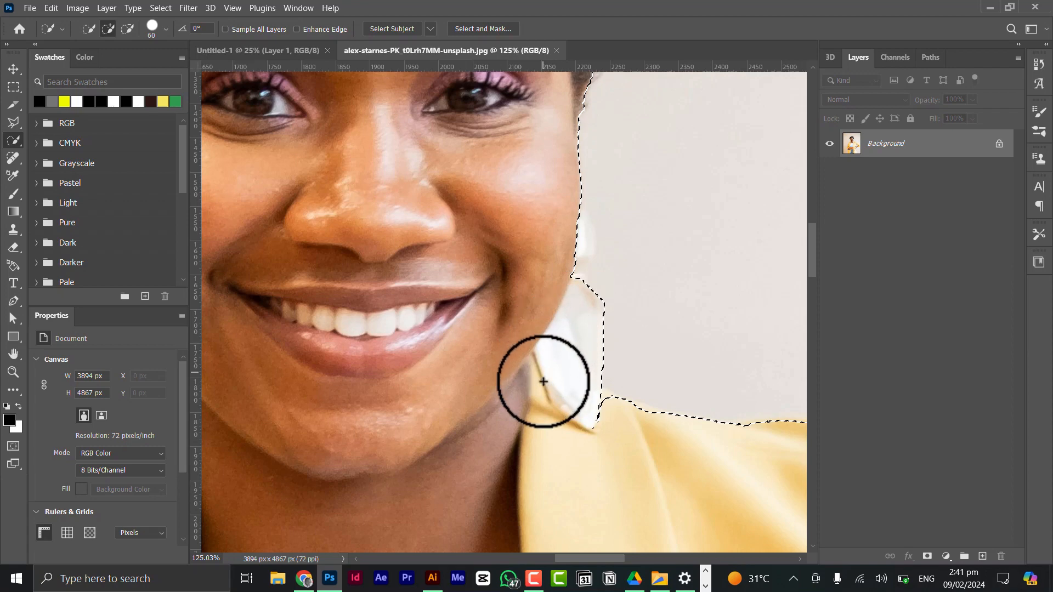
scroll(551, 401, "down", 1)
scroll(551, 402, "down", 2)
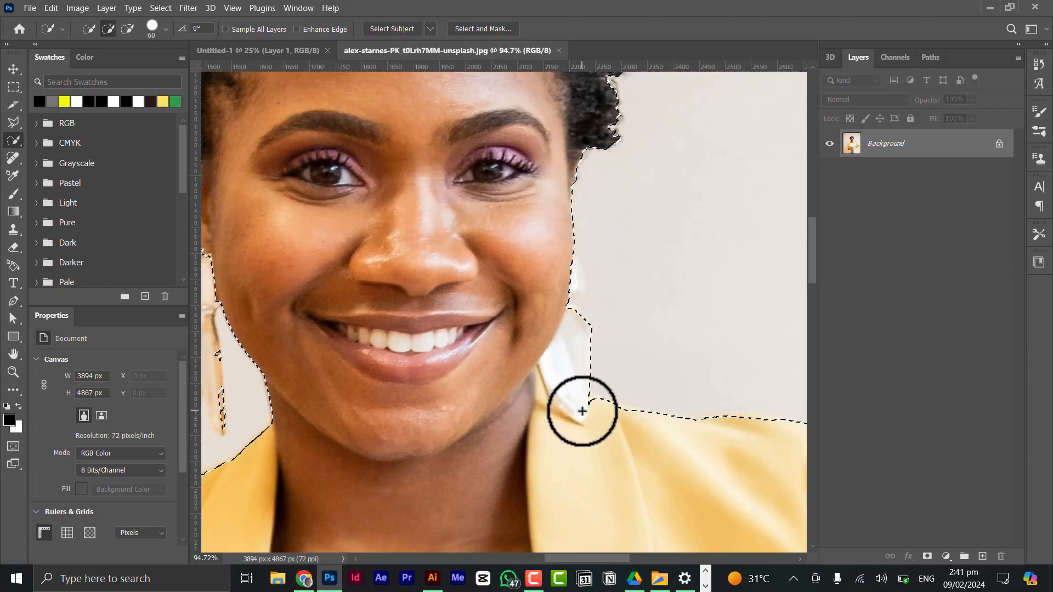
left_click(582, 410)
- Add the upper stone of the opposite earring to the selection
scroll(510, 376, "down", 2)
left_click_drag(376, 364, 603, 357)
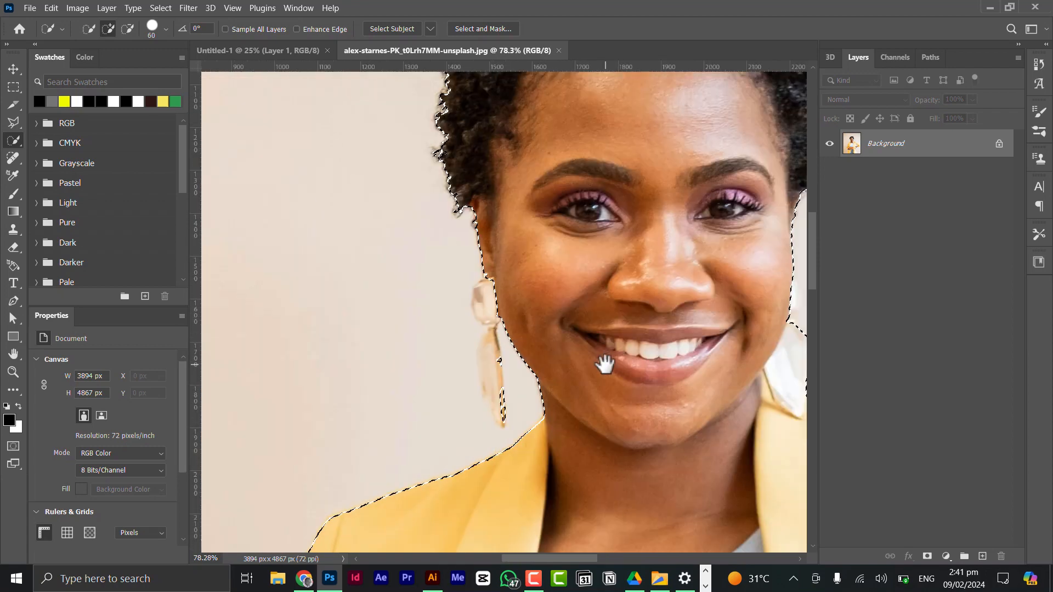
scroll(488, 314, "up", 6)
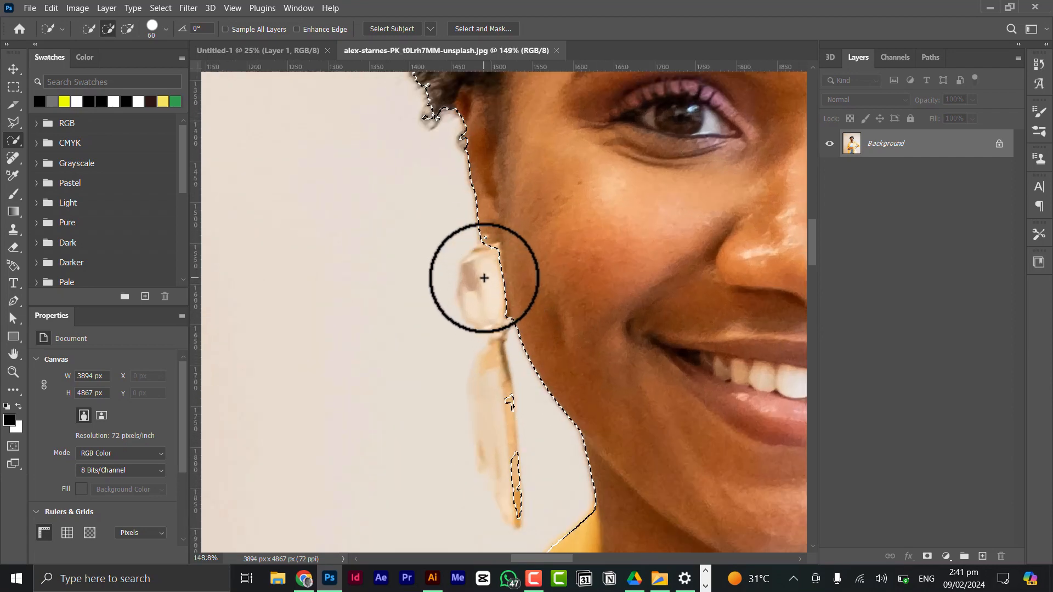
left_click_drag(484, 277, 487, 300)
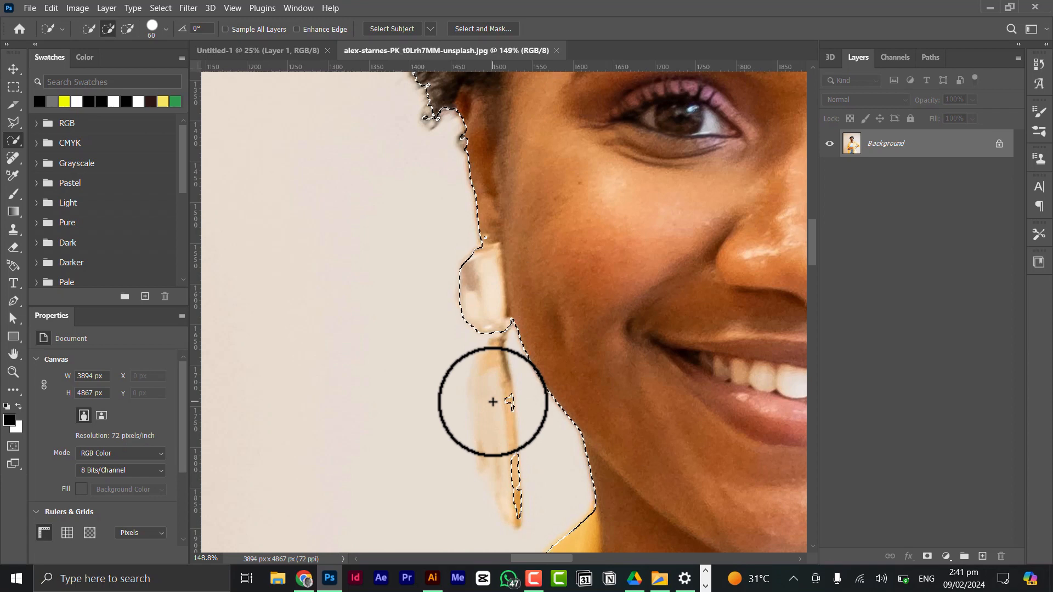
- Extend the selection over that earring's long hanging piece down to its tip, reducing the brush size to 45 and then 35
key("bracketleft")
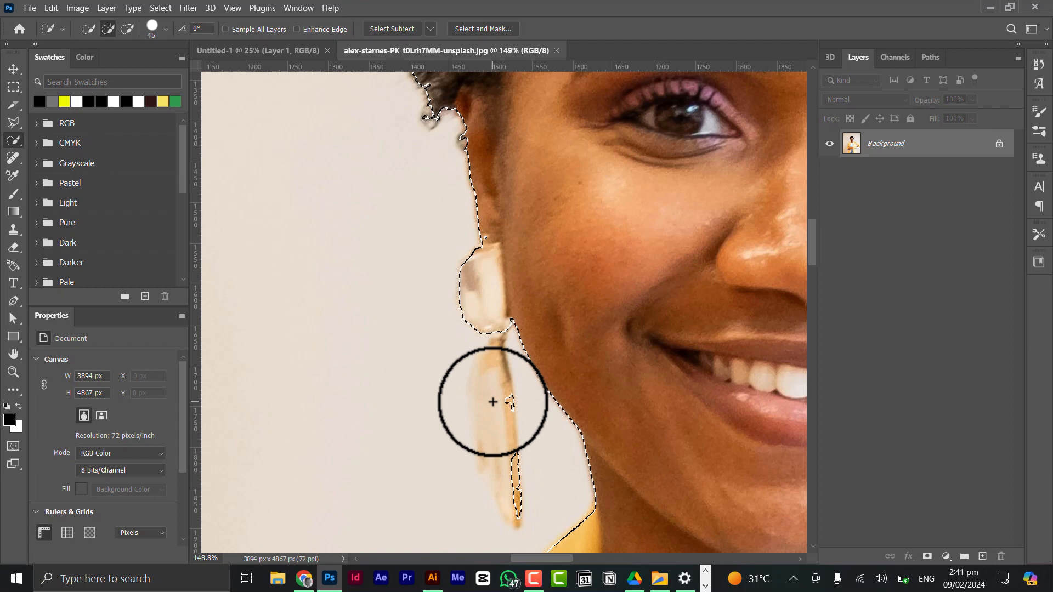
key("bracketleft")
left_click(493, 402)
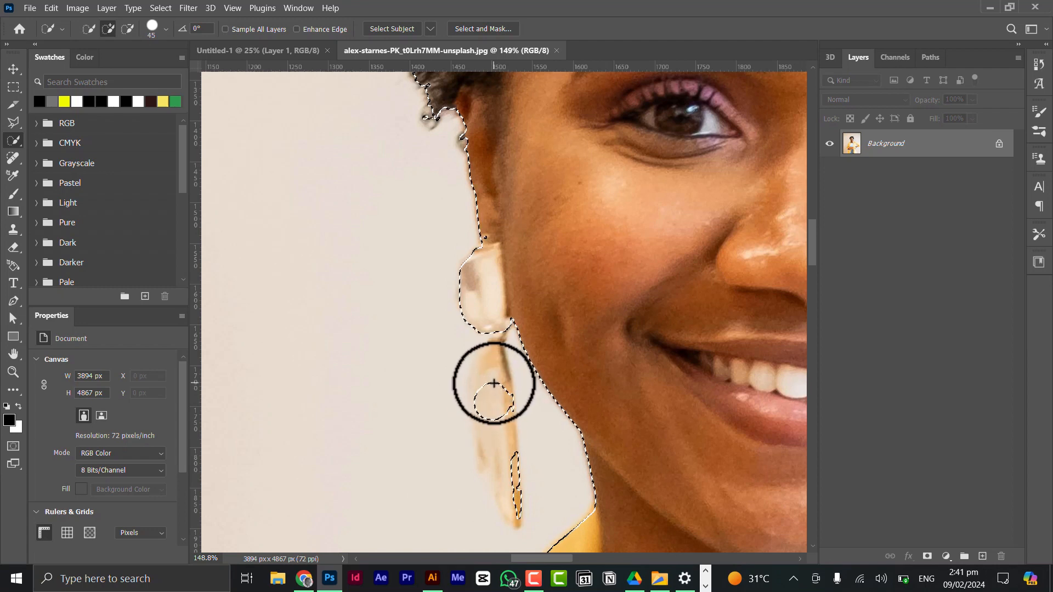
mouse_move(494, 382)
left_mouse_down()
mouse_move(486, 432)
mouse_move(499, 432)
mouse_move(501, 460)
left_mouse_up()
key("bracketleft")
scroll(502, 460, "up", 2)
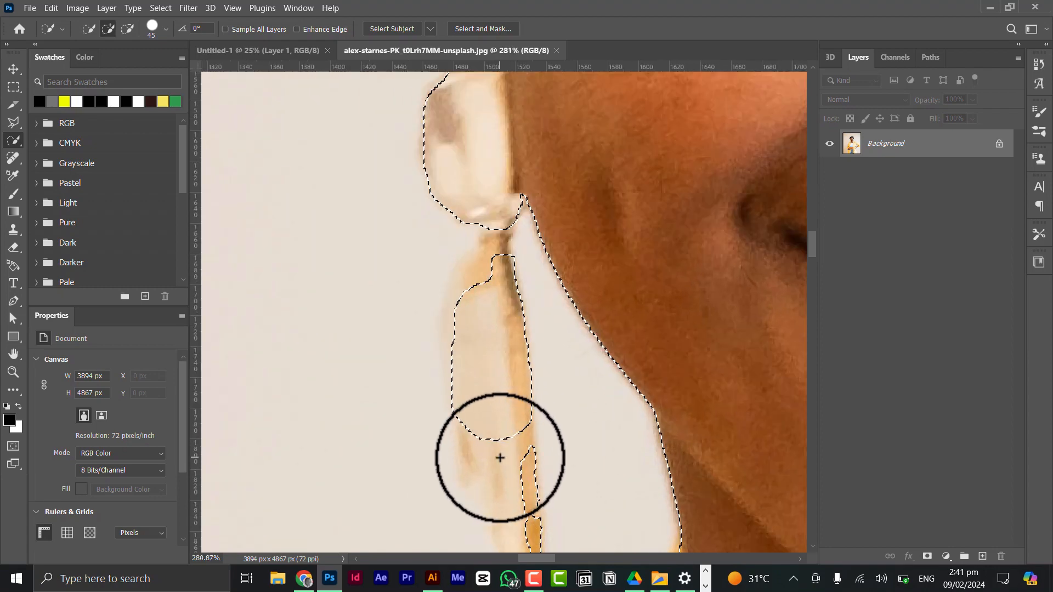
key("bracketleft")
left_click(502, 448)
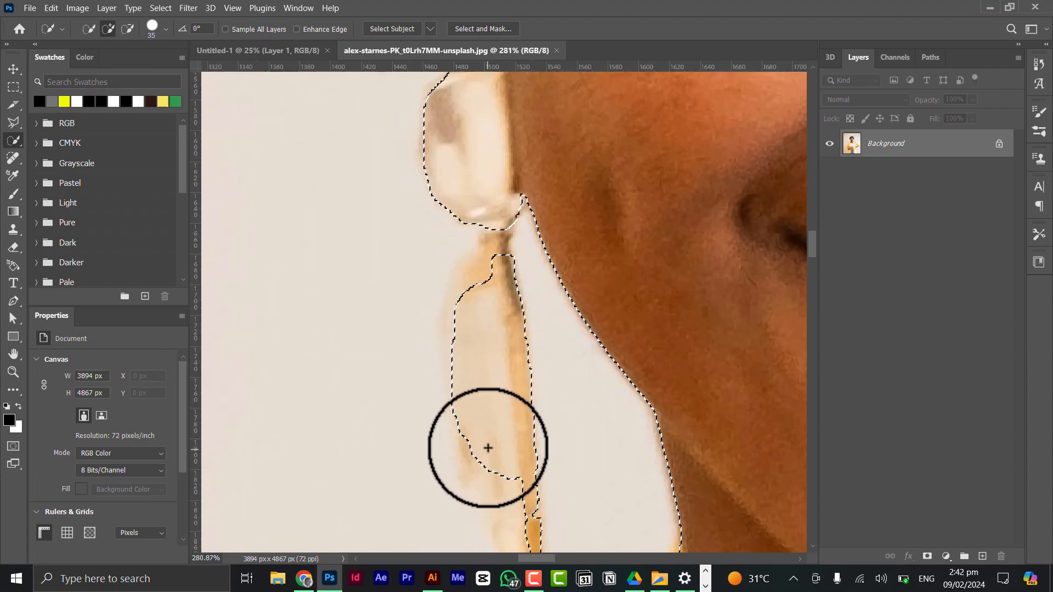
mouse_move(494, 307)
left_mouse_down()
mouse_move(482, 277)
mouse_move(479, 287)
left_mouse_up()
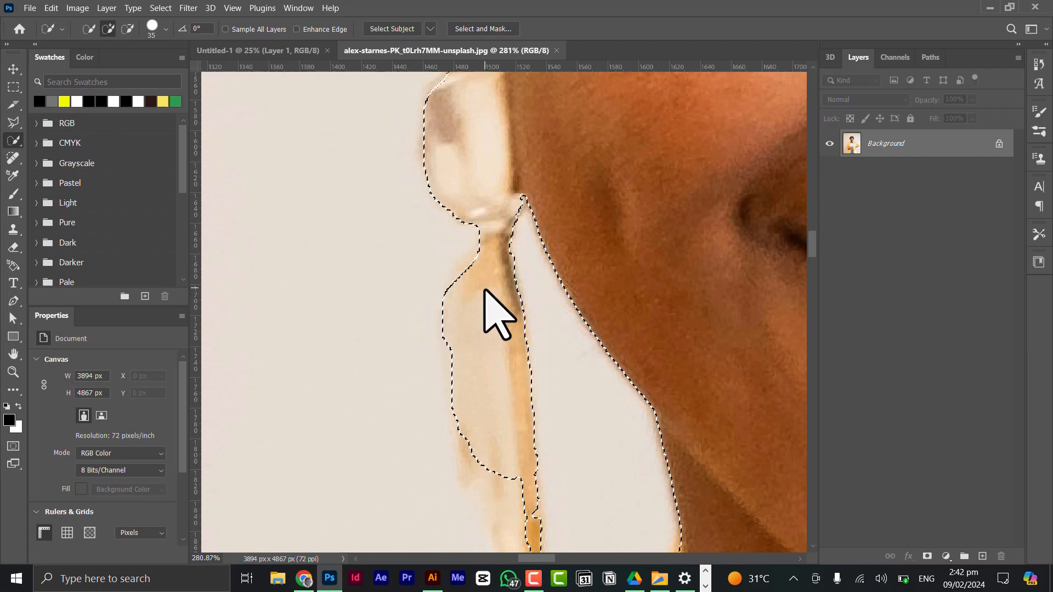
scroll(486, 297, "down", 1)
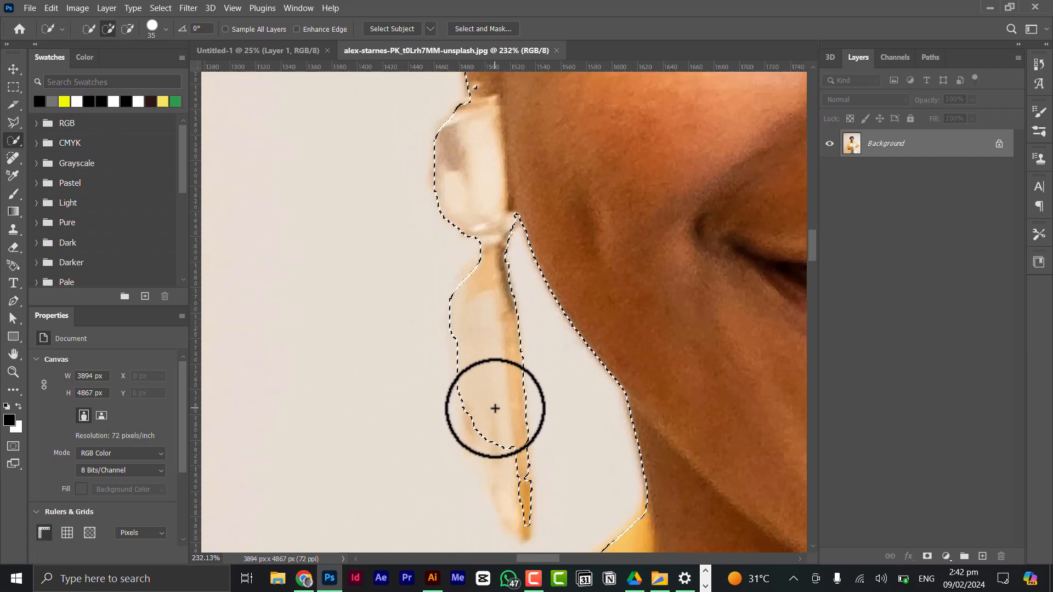
key("alt")
mouse_move(505, 445)
left_mouse_down()
mouse_move(512, 504)
mouse_move(496, 477)
mouse_move(497, 300)
left_mouse_up()
- Subtract the background between the hanging earring, the neck and the blazer's shoulder from the selection
key("space")
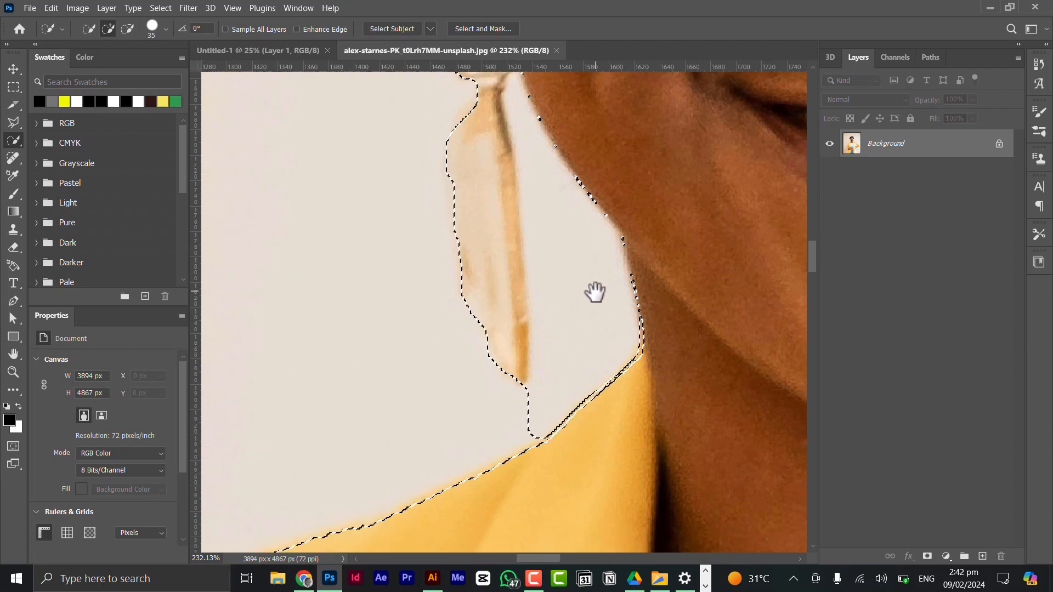
key("alt")
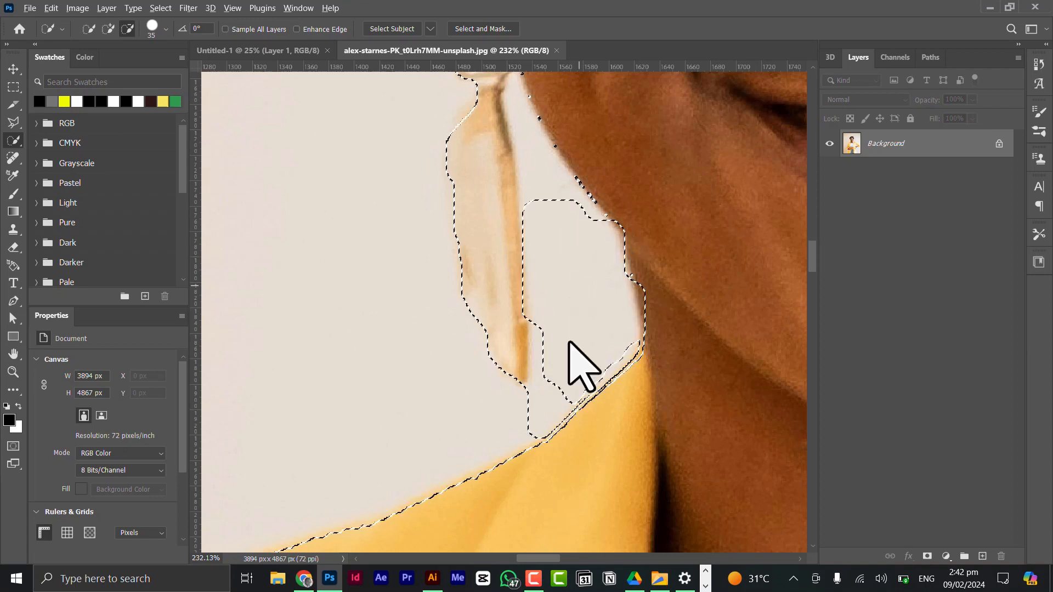
left_click_drag(570, 343, 560, 363)
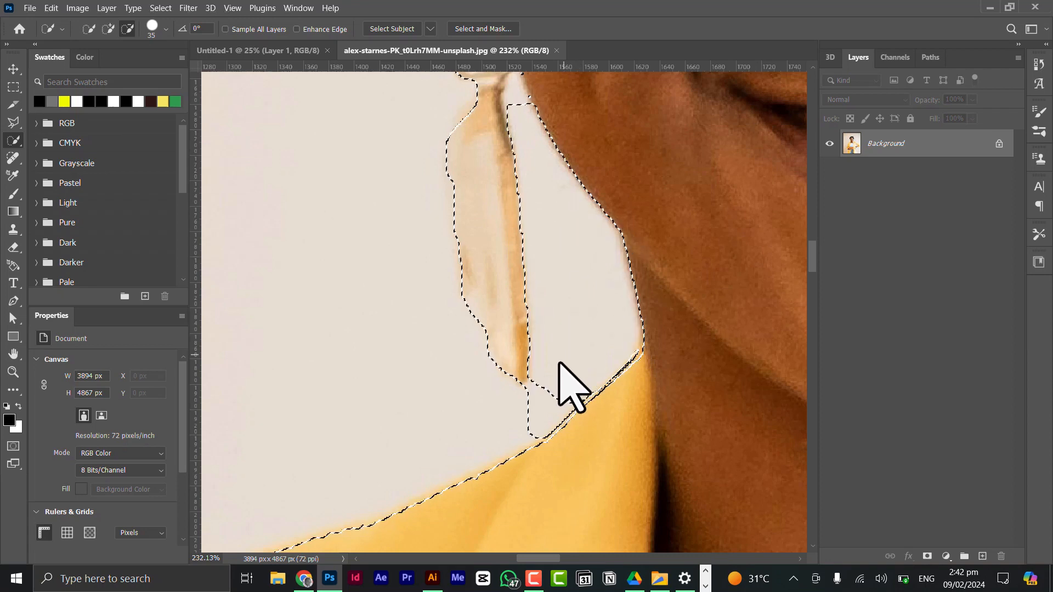
left_click(547, 404)
left_click(535, 417)
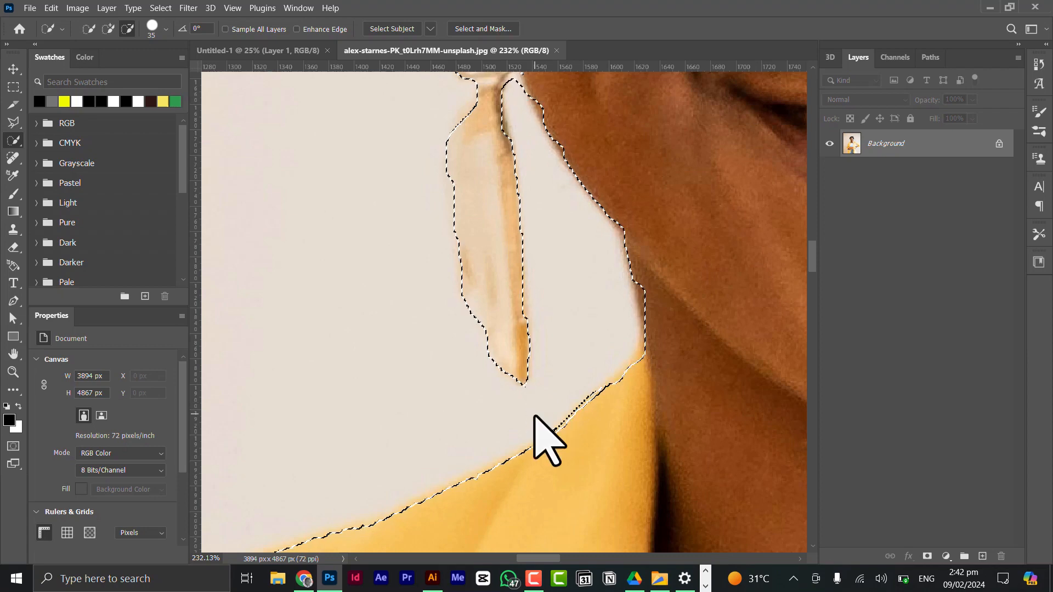
- Subtract the narrow remaining gap between the top of the hanging earring piece and the jaw, using a brush size of 15
scroll(564, 263, "down", 1)
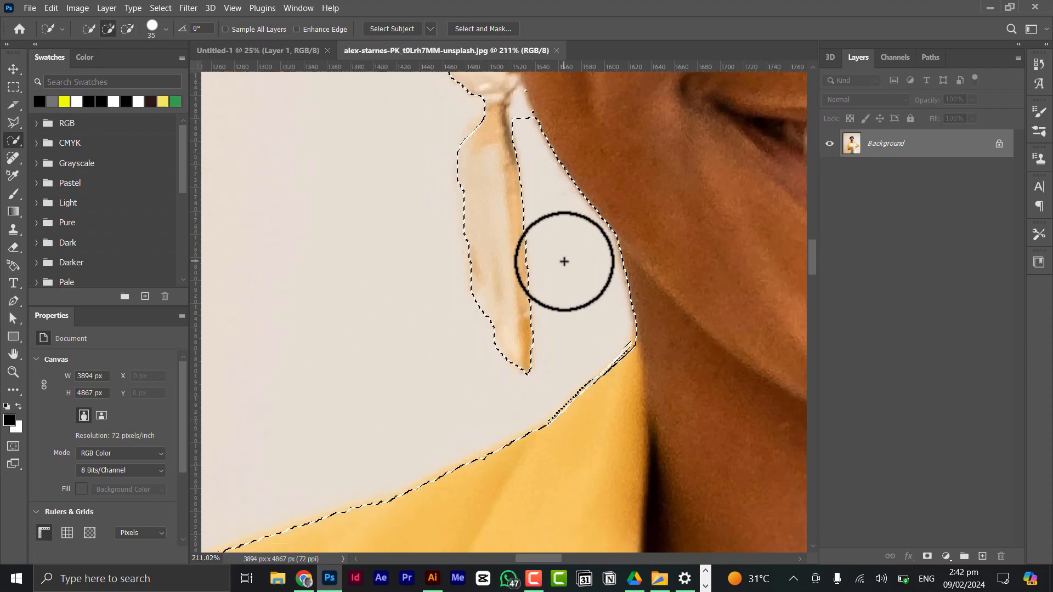
scroll(562, 280, "up", 2)
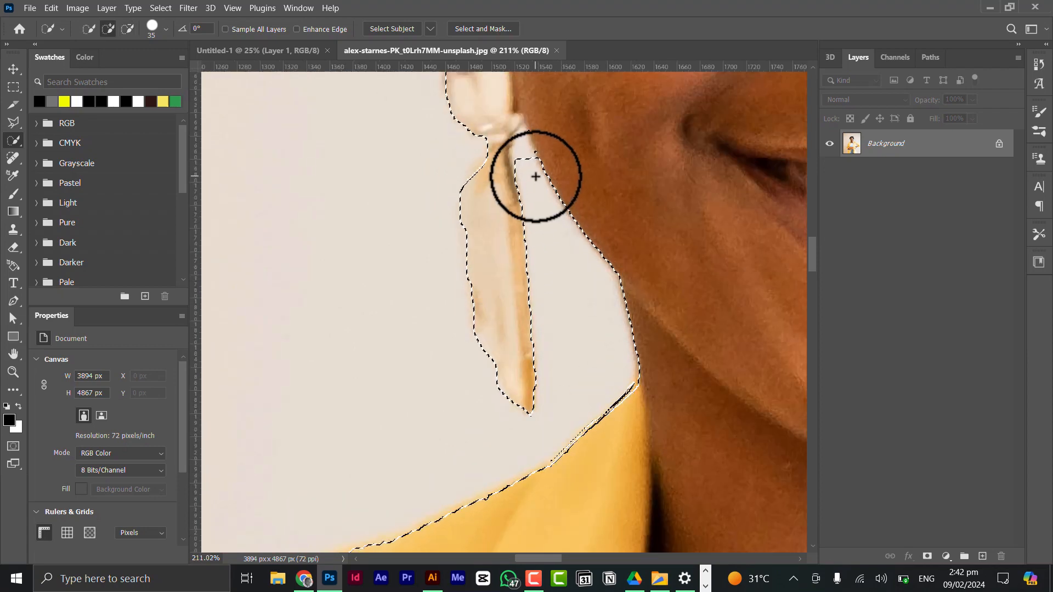
key("bracketleft")
key("bracketleft")
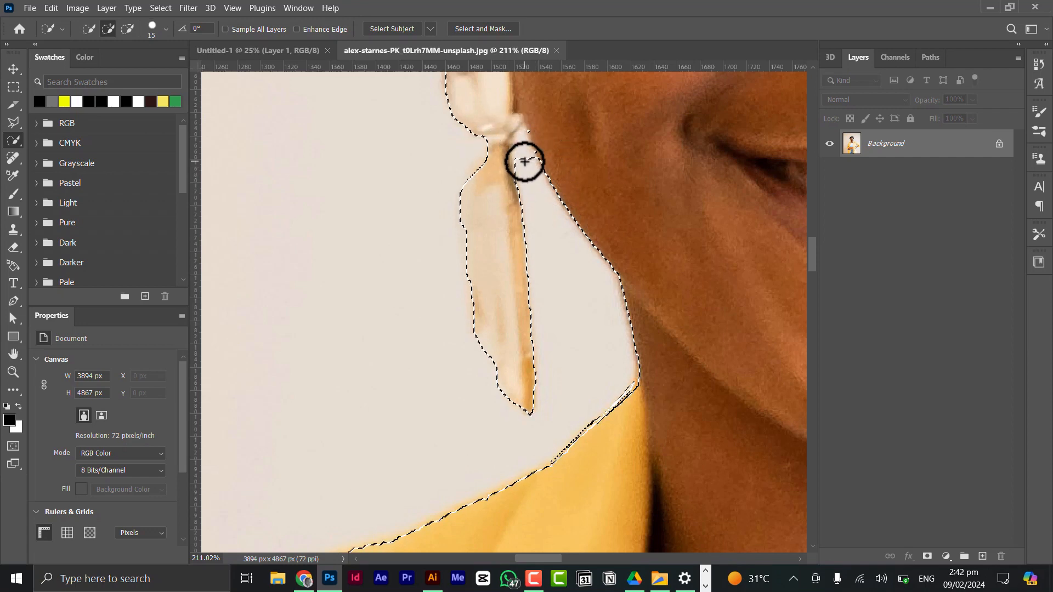
key("alt")
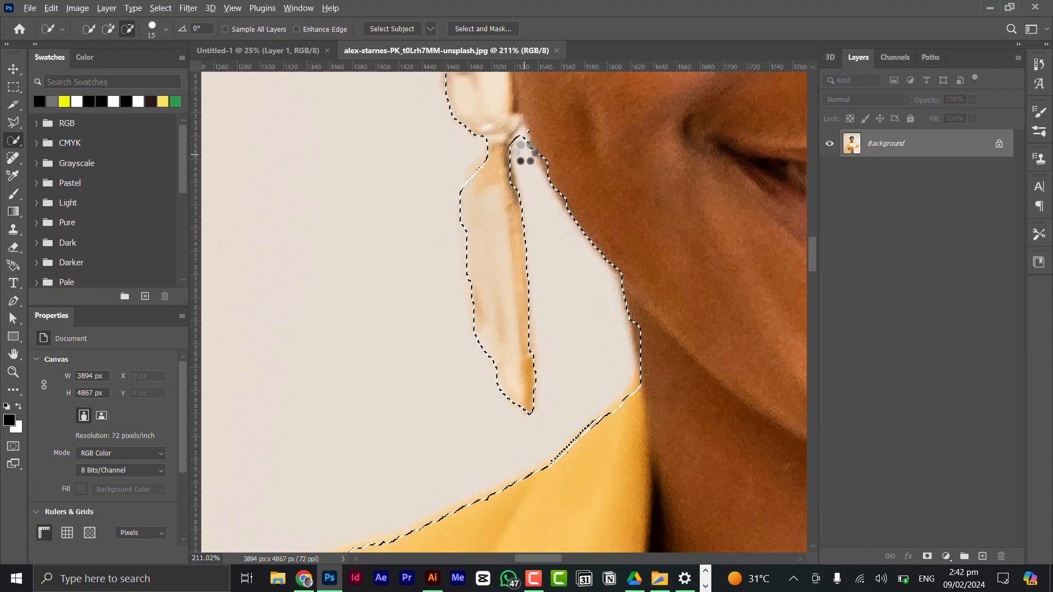
- Examine the selection outline around the whole woman, including the blazer, arms, tablet and jeans
scroll(552, 219, "down", 4)
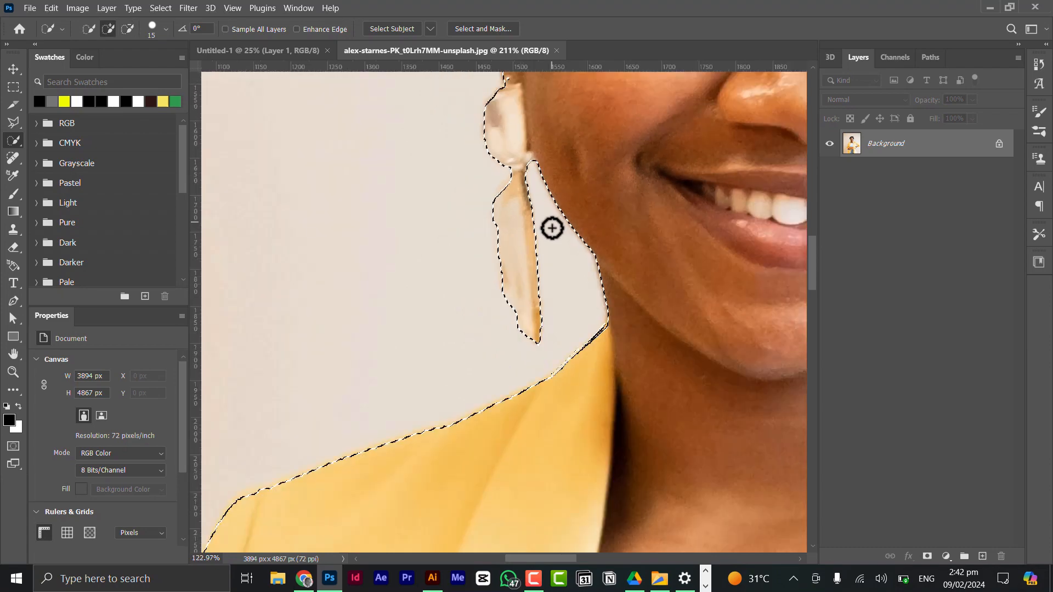
scroll(563, 303, "down", 6)
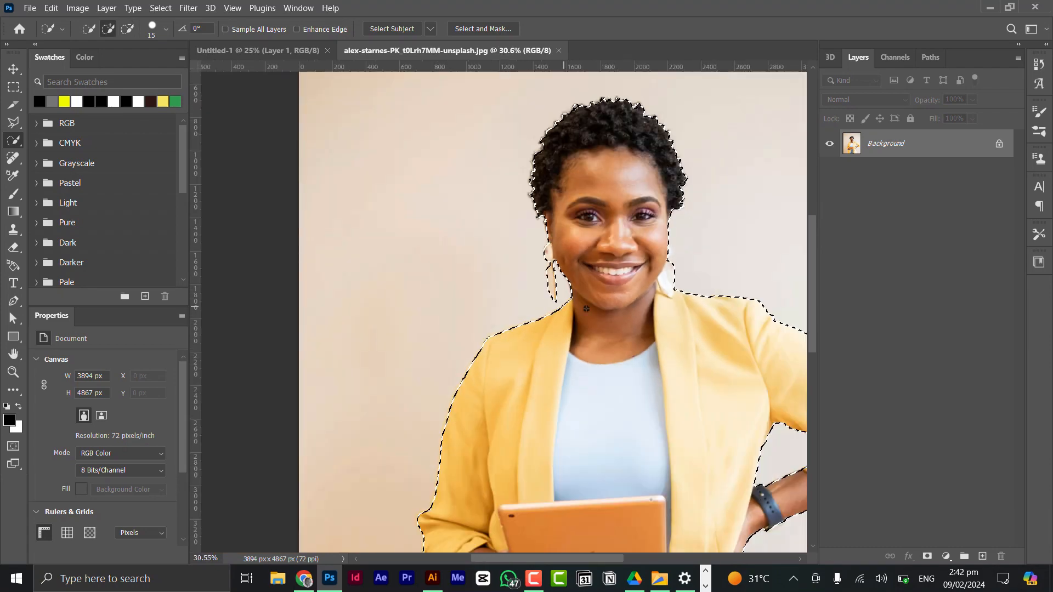
scroll(504, 159, "down", 3)
scroll(557, 273, "down", 3)
scroll(556, 272, "right", 2)
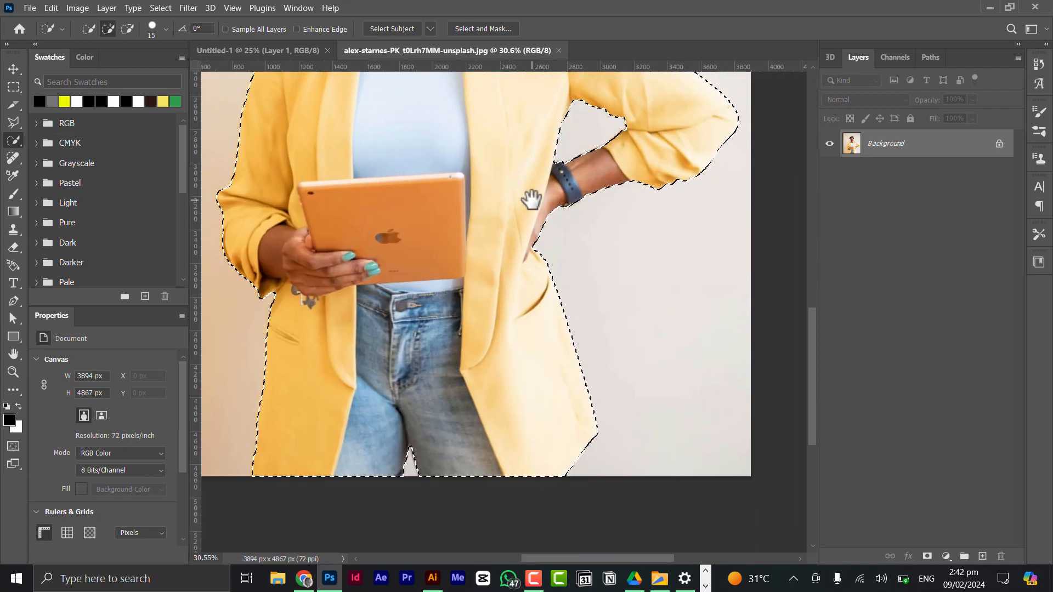
left_click_drag(385, 326, 524, 404)
scroll(436, 355, "up", 3)
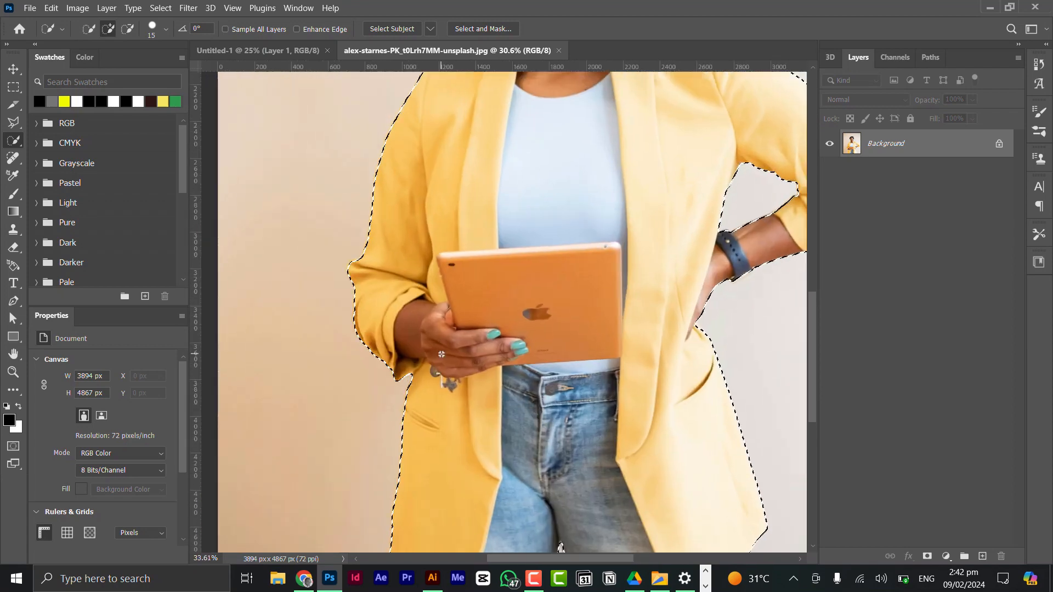
scroll(438, 353, "down", 4)
scroll(458, 341, "up", 3)
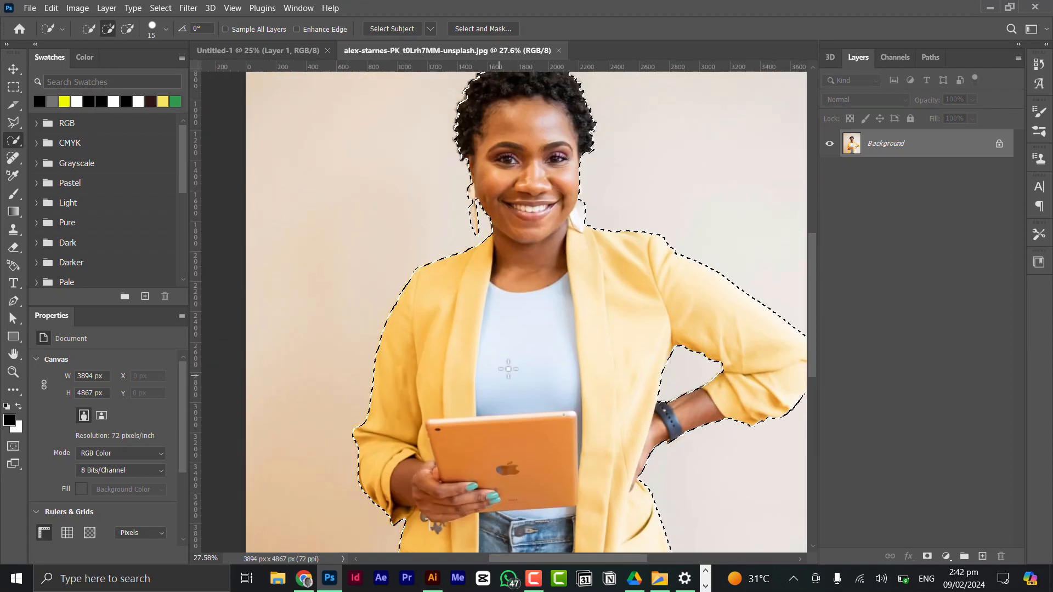
scroll(564, 247, "down", 2)
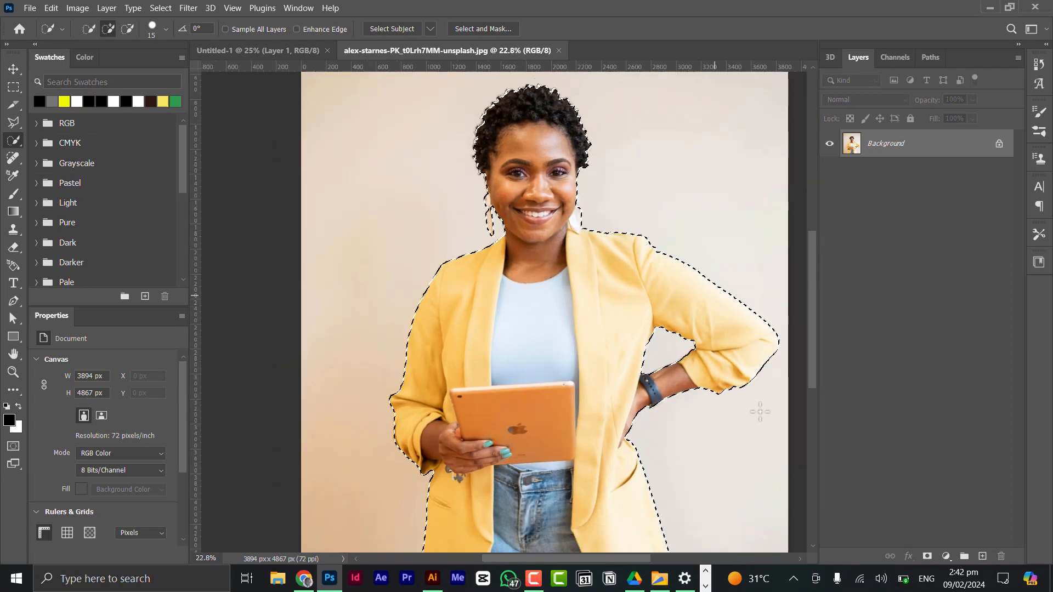
- Cut out the woman by turning the selection into a layer mask, and examine the masked edges around her hair
left_click(934, 558)
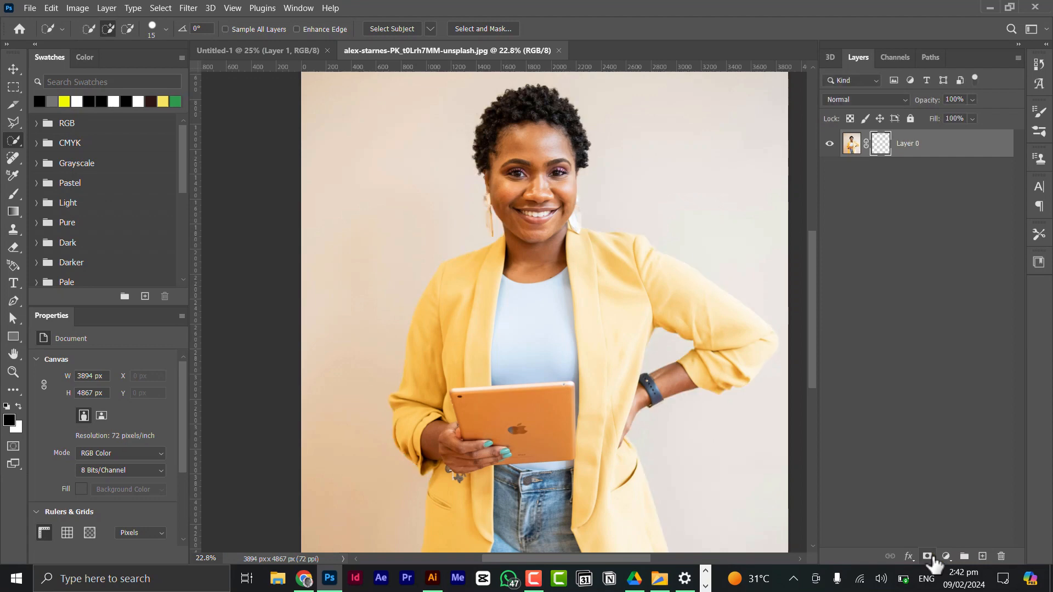
scroll(549, 310, "down", 2)
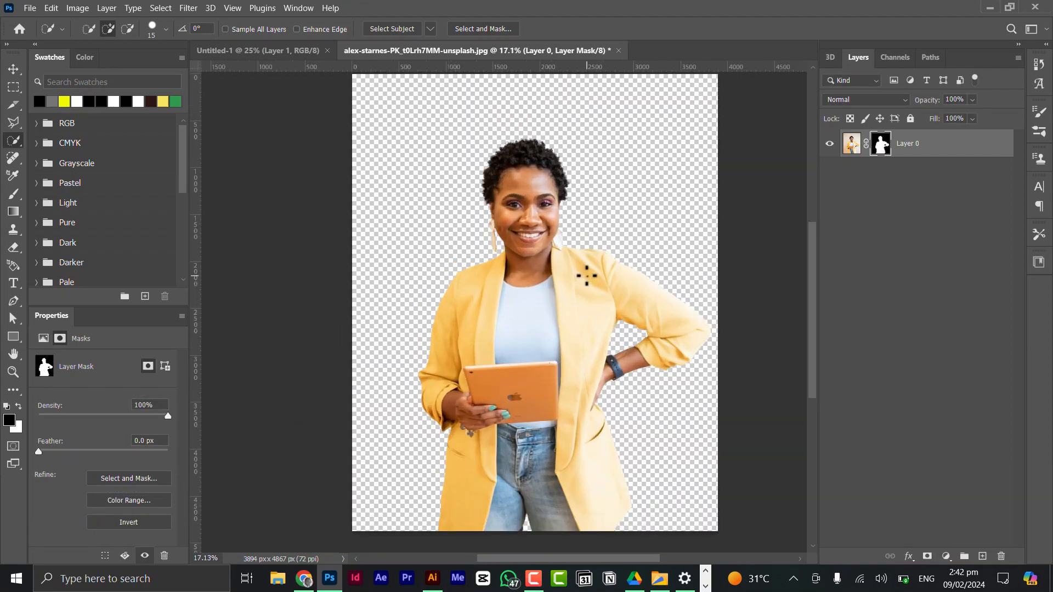
scroll(585, 284, "down", 1)
scroll(575, 287, "up", 5)
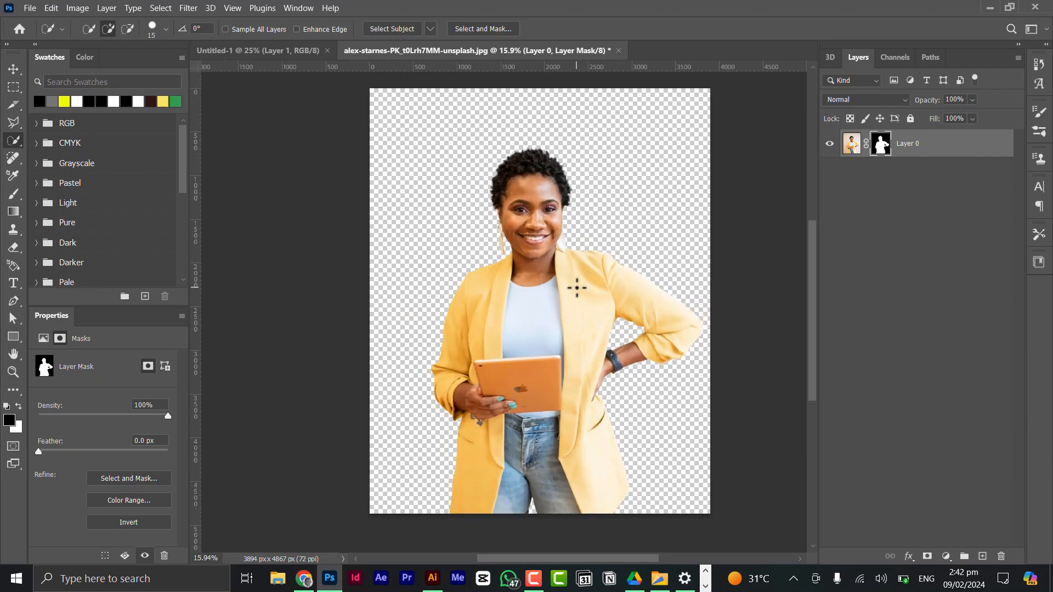
scroll(534, 247, "down", 1)
scroll(537, 223, "up", 5)
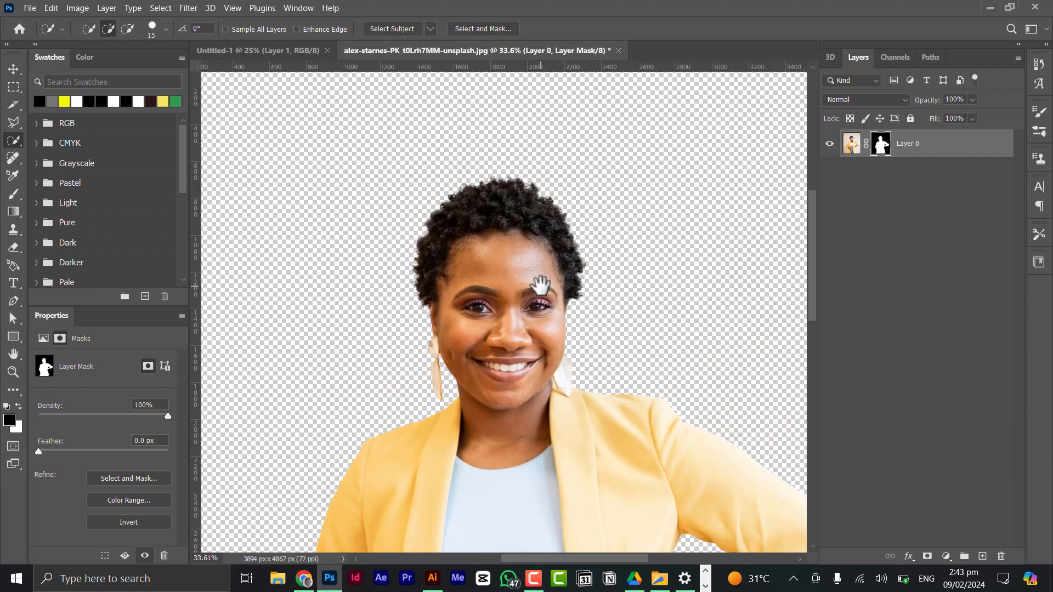
scroll(479, 173, "up", 2)
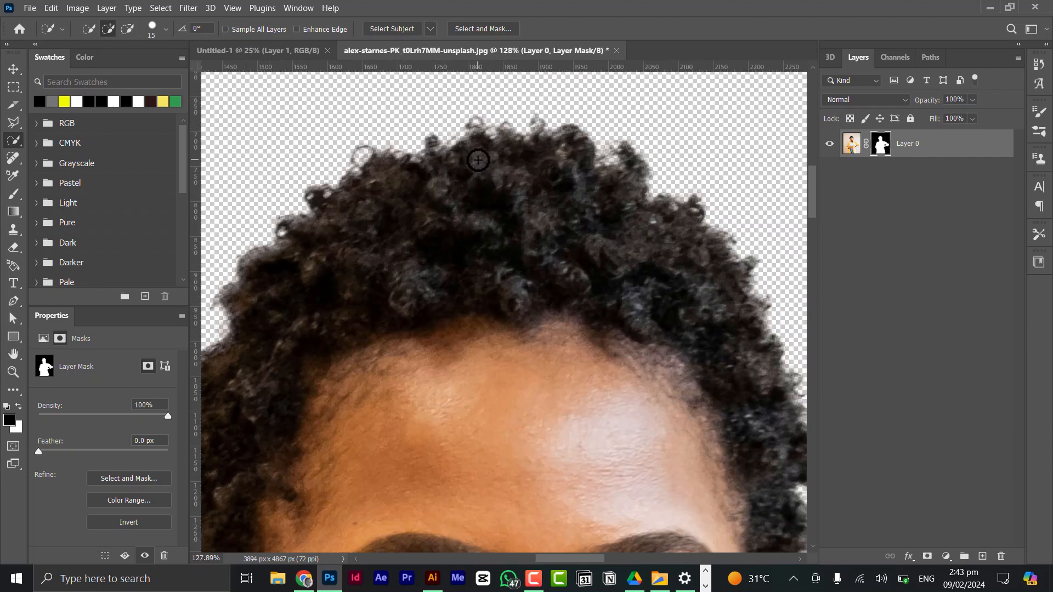
scroll(630, 200, "down", 2)
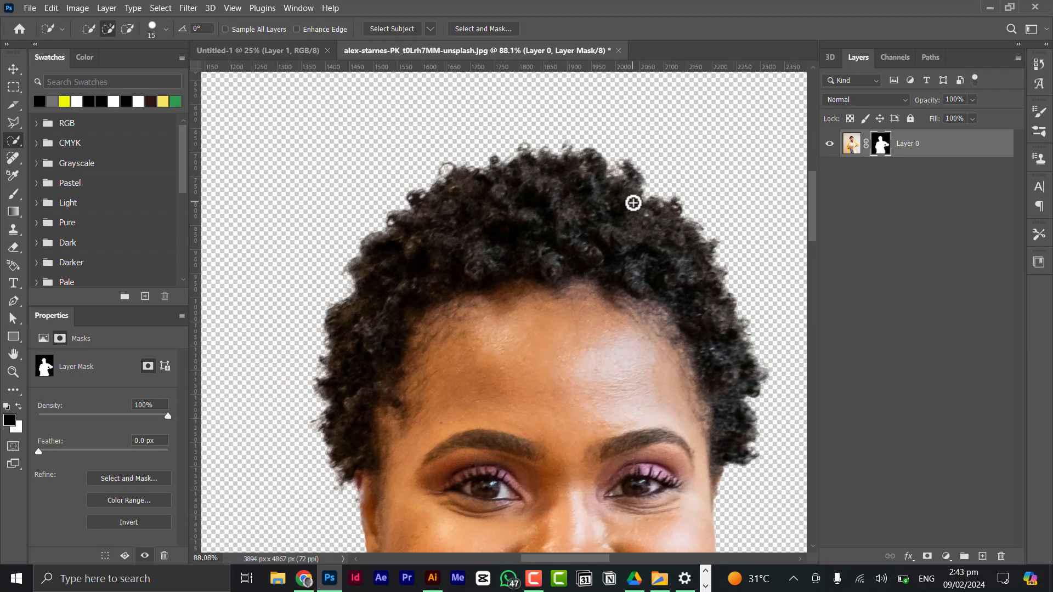
- Open Select and Mask for the woman's layer mask and set edge detection to a 1 px radius with Smart Radius enabled
scroll(634, 203, "down", 2)
left_click_drag(637, 242, 597, 157)
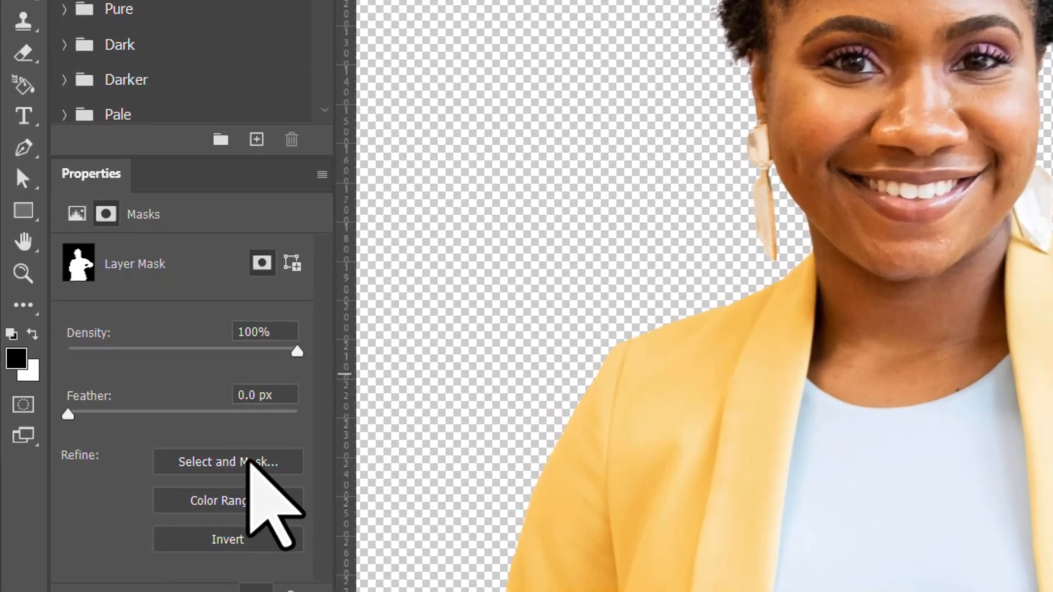
left_click(250, 462)
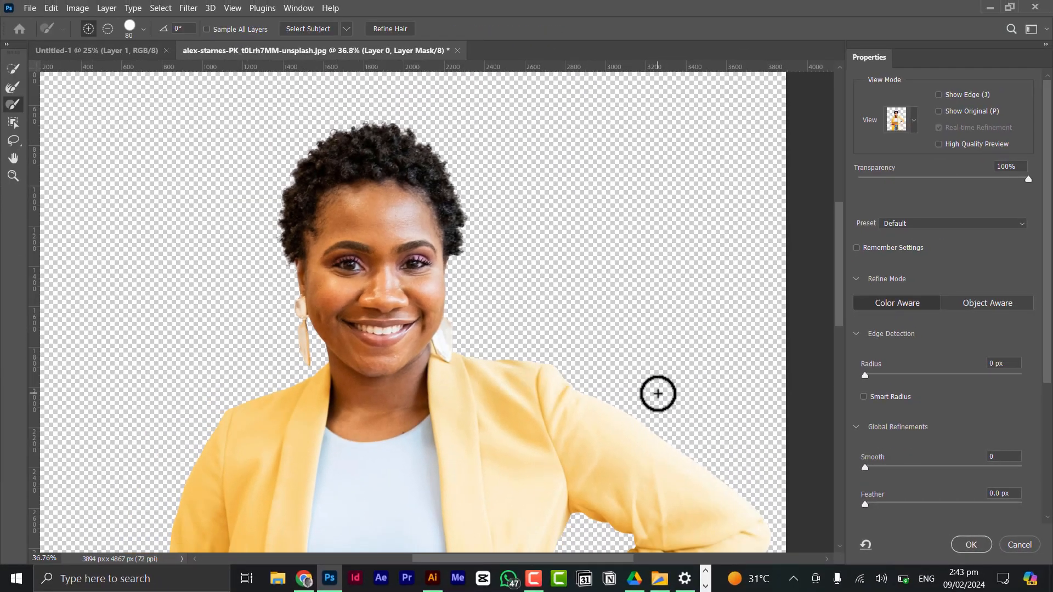
scroll(770, 408, "down", 1)
scroll(932, 298, "down", 1)
scroll(935, 334, "down", 1)
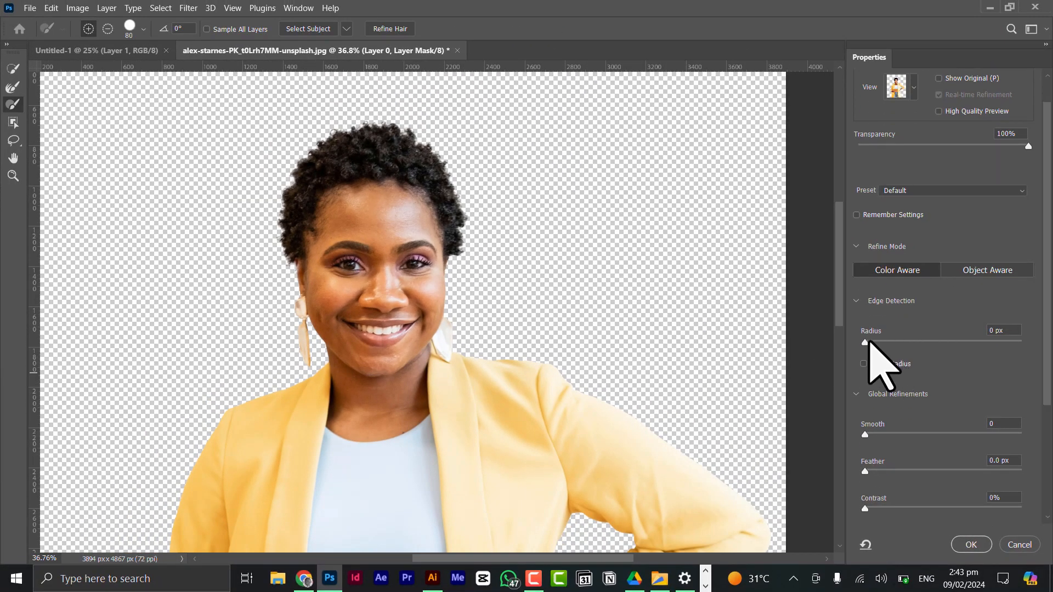
scroll(872, 343, "down", 3)
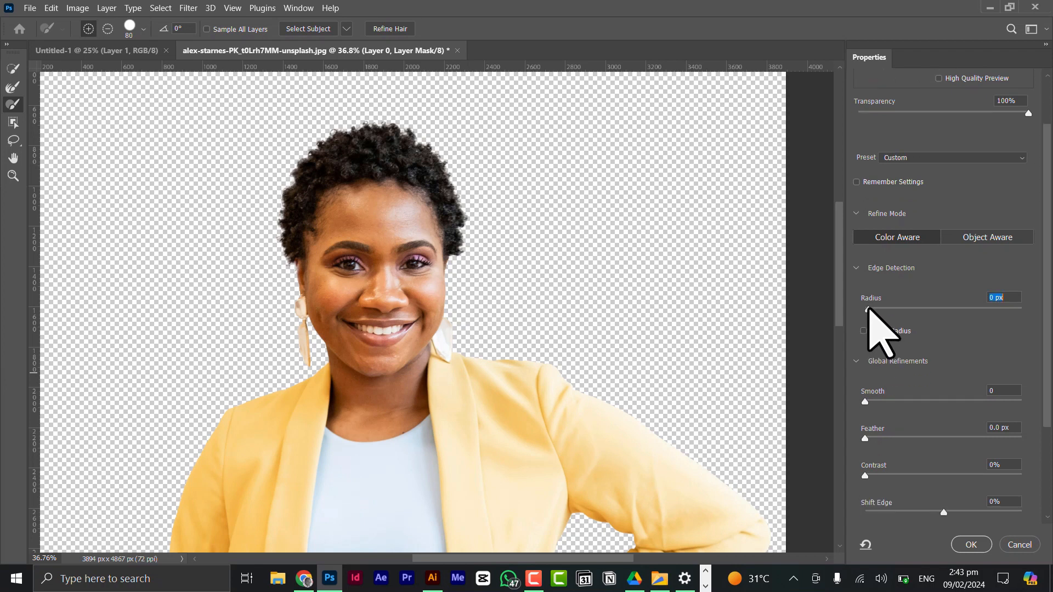
left_click_drag(869, 308, 872, 309)
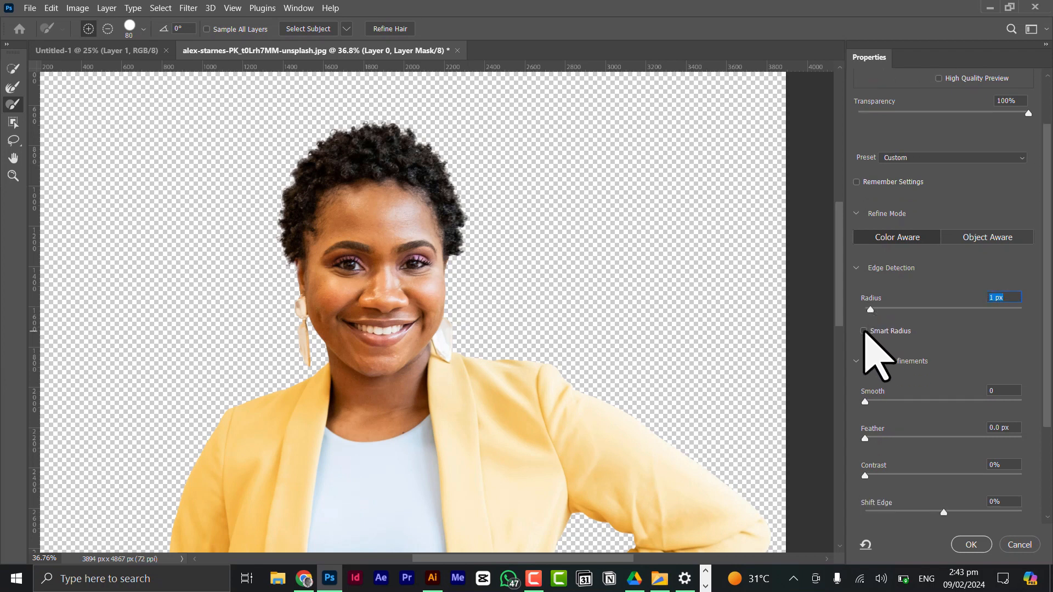
left_click(863, 331)
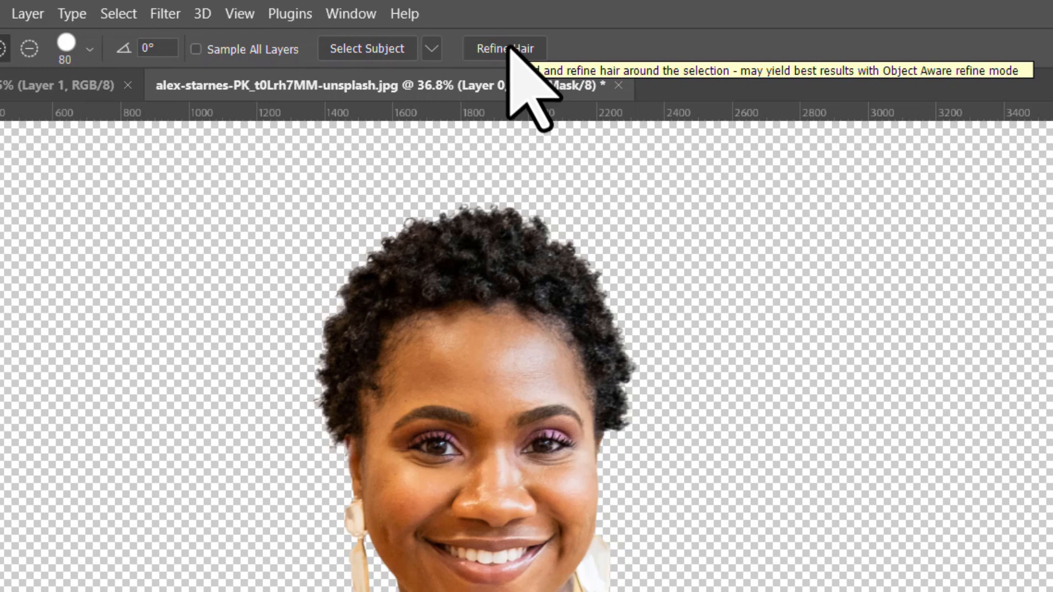
- Run Refine Hair on the selection and examine the refined edges around the woman's head and shoulder
left_click(511, 49)
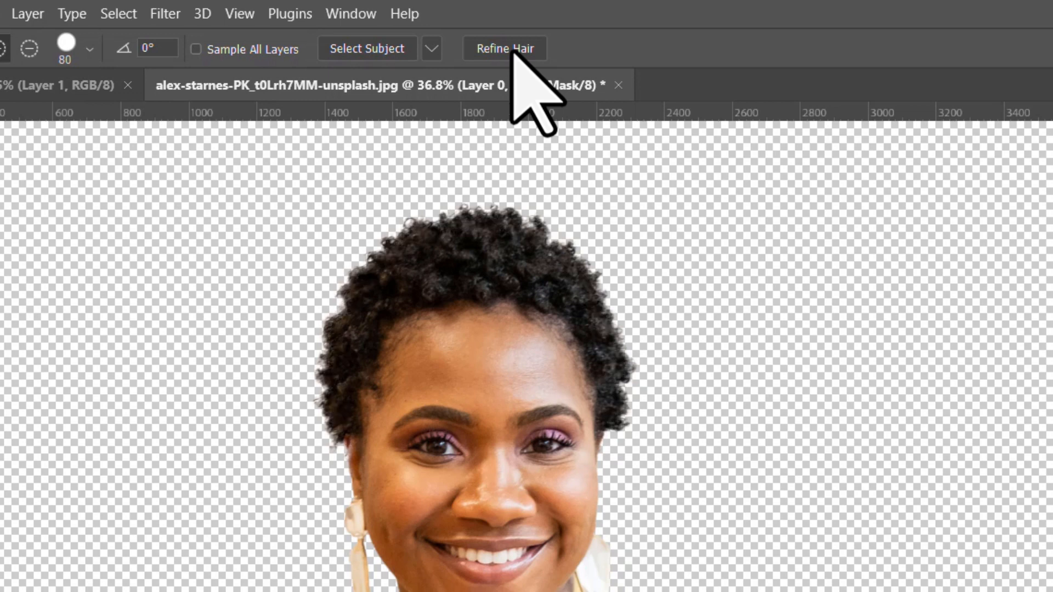
scroll(870, 488, "down", 3)
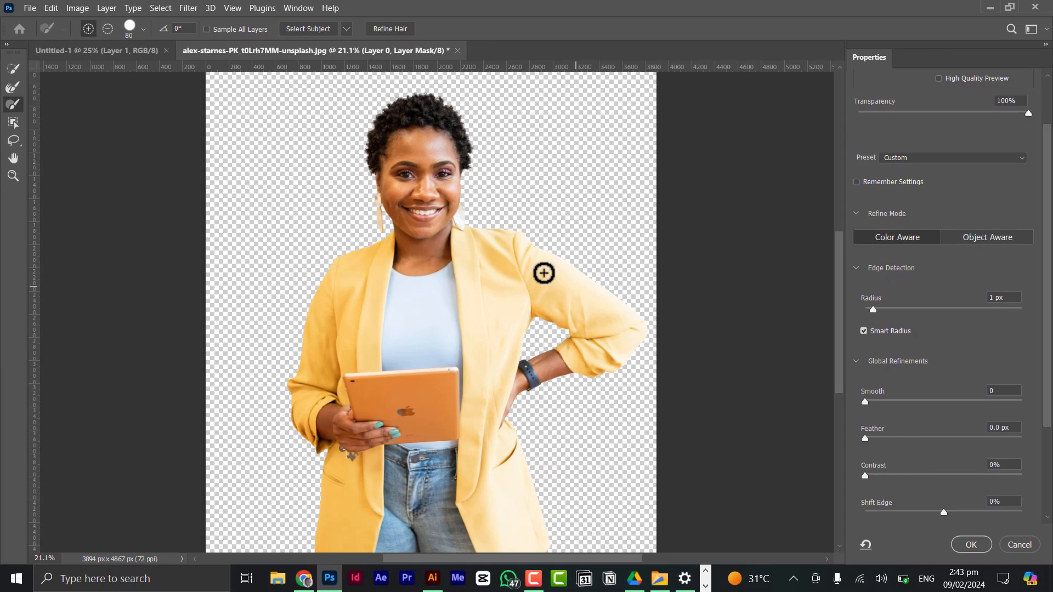
scroll(528, 234, "up", 5)
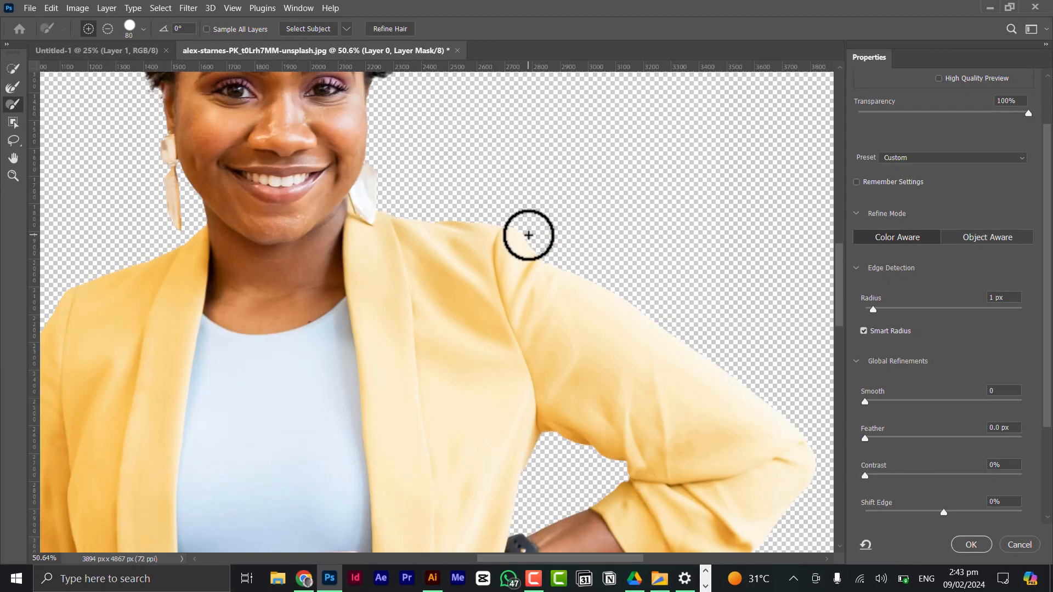
scroll(528, 234, "up", 2)
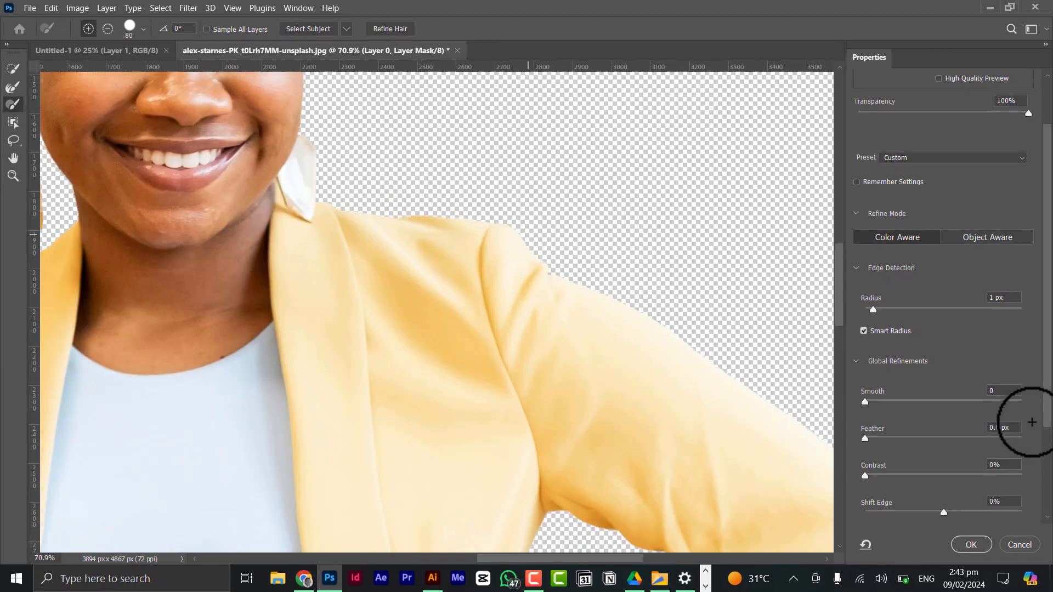
- Review the global refinements and output the refined cutout as a new layer with layer mask
scroll(993, 378, "down", 1)
scroll(917, 423, "down", 3)
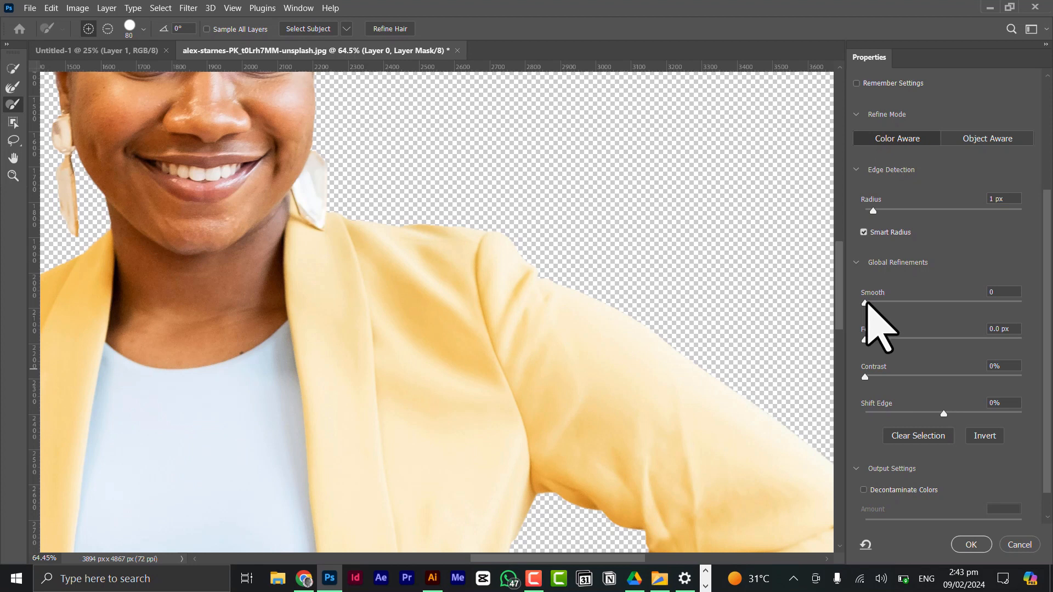
scroll(901, 406, "down", 1)
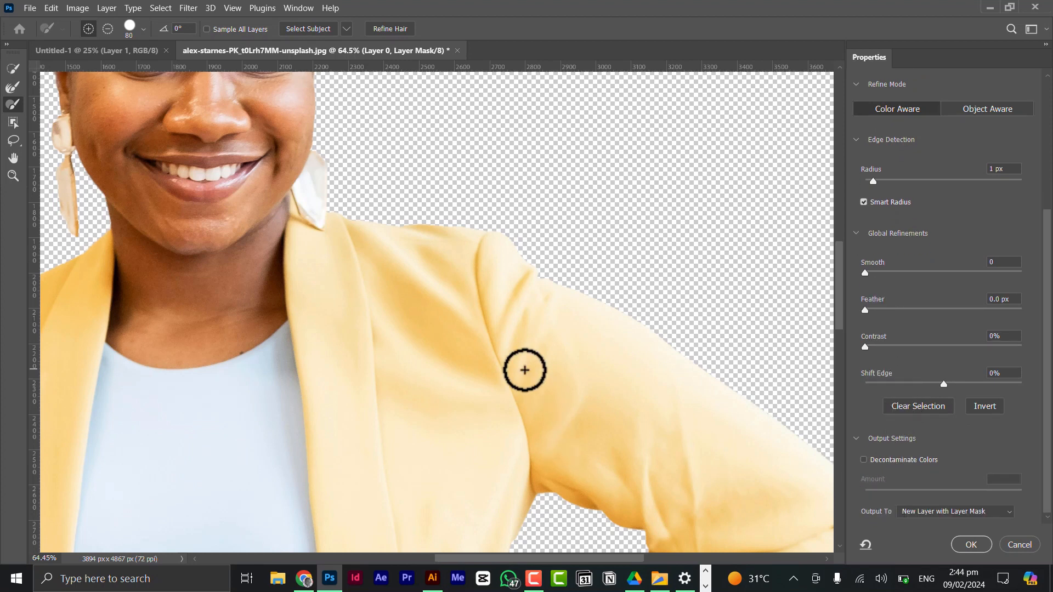
scroll(521, 369, "down", 2)
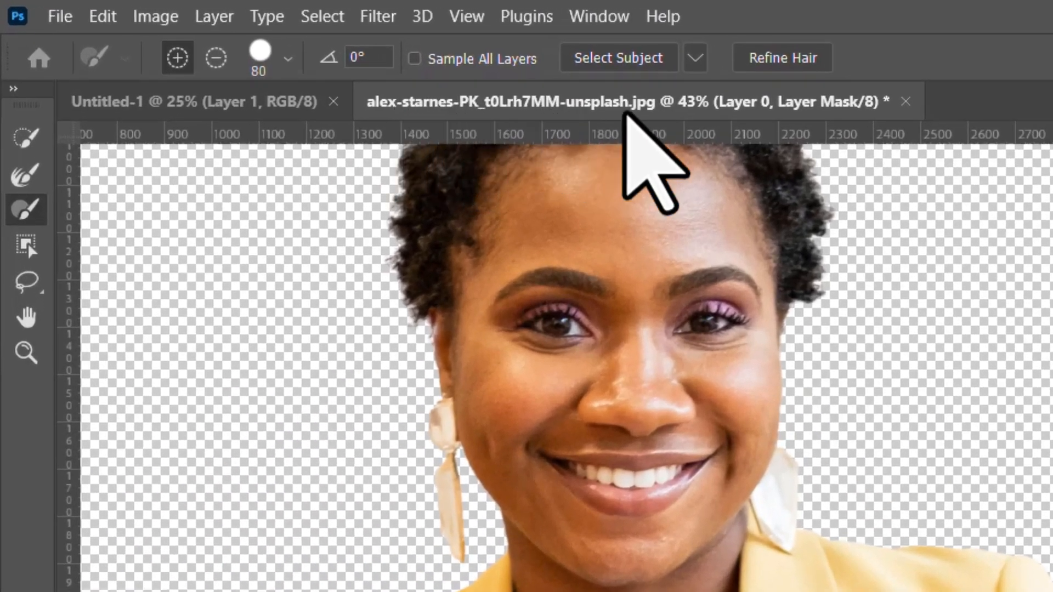
key("ctrl+0")
scroll(652, 368, "down", 5)
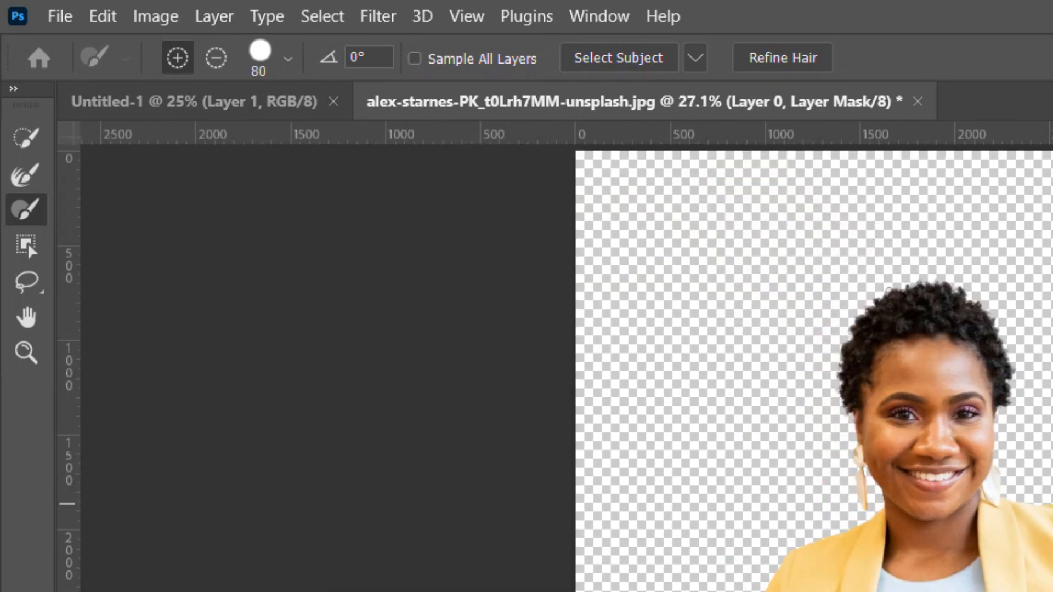
left_click_drag(673, 396, 623, 357)
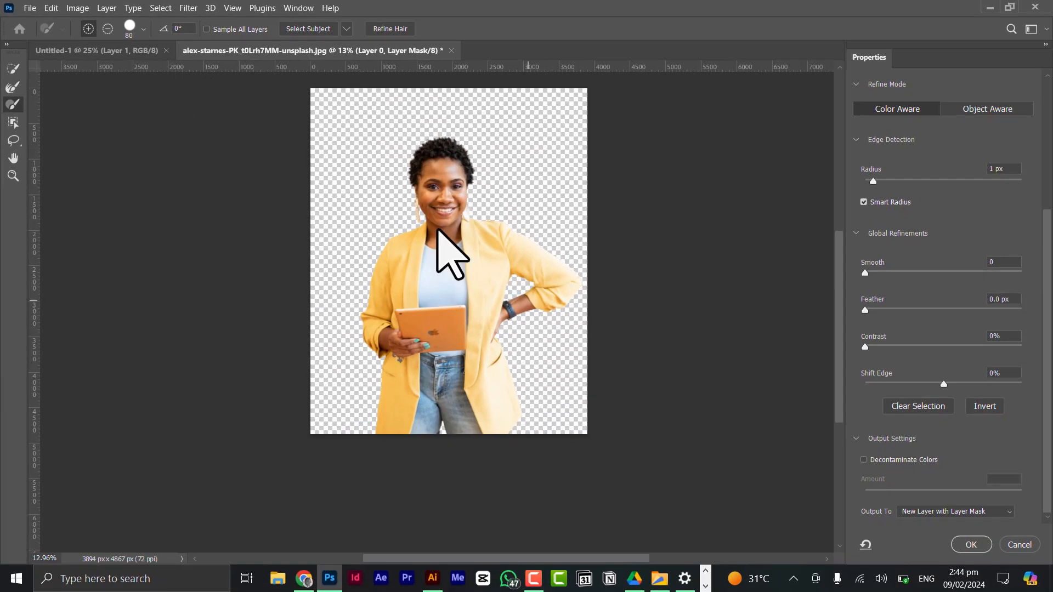
left_click(970, 543)
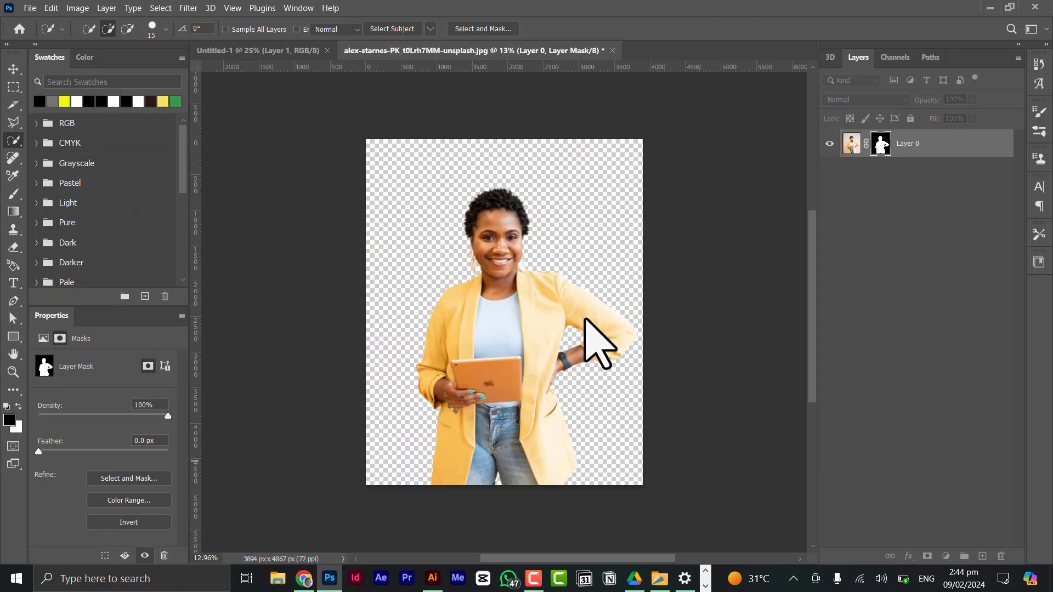
- Apply the layer mask of Layer 0 copy permanently to its pixels
key("ctrl+j")
key("v")
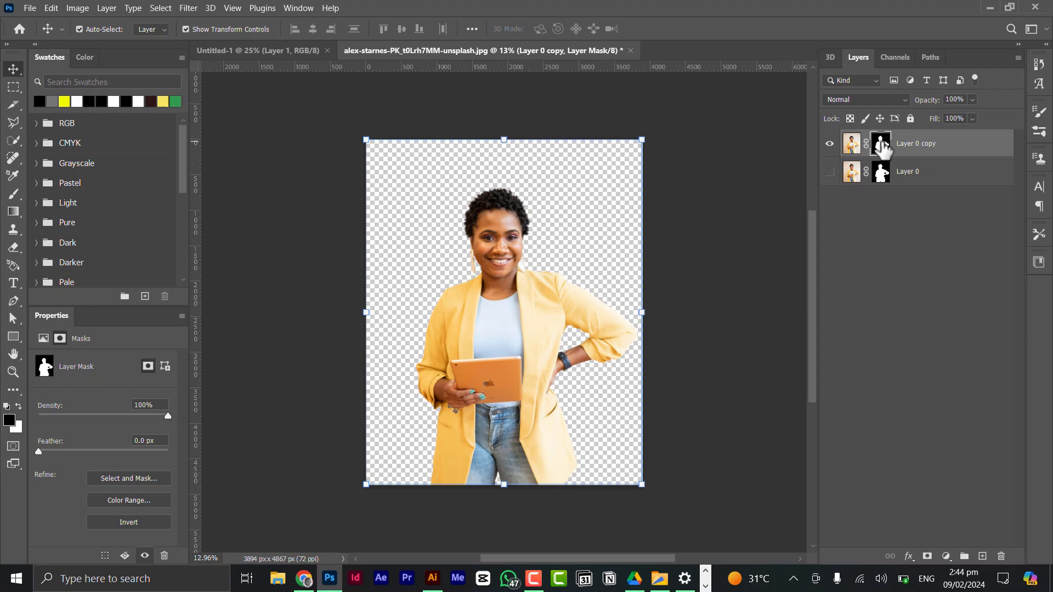
right_click(880, 145)
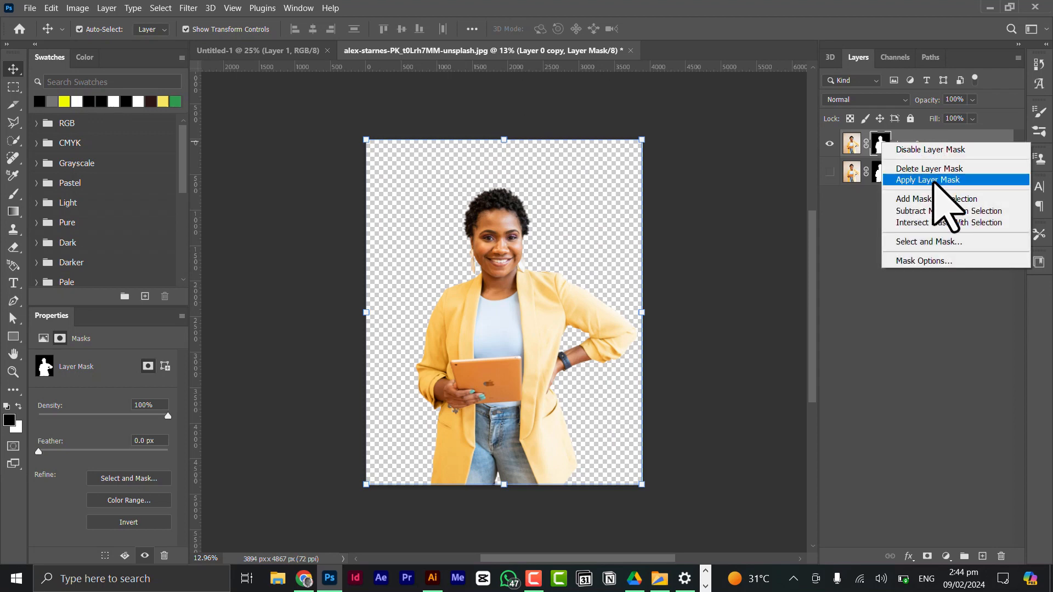
left_click(934, 182)
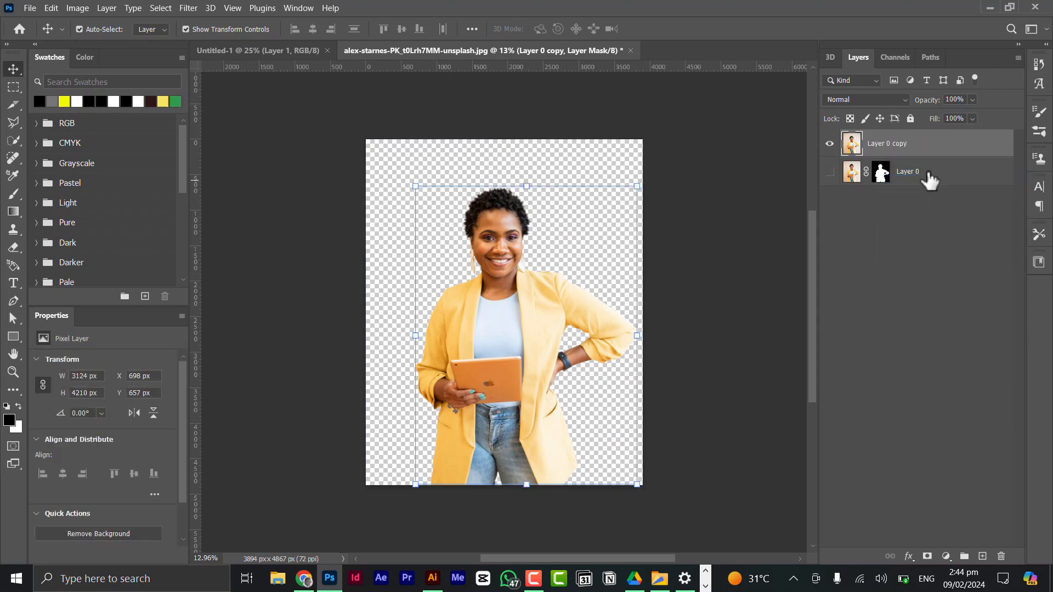
- Move the woman's cutout into Artboard 1 of the Untitled-1 document and convert its layer to a smart object
left_click_drag(518, 369, 508, 344)
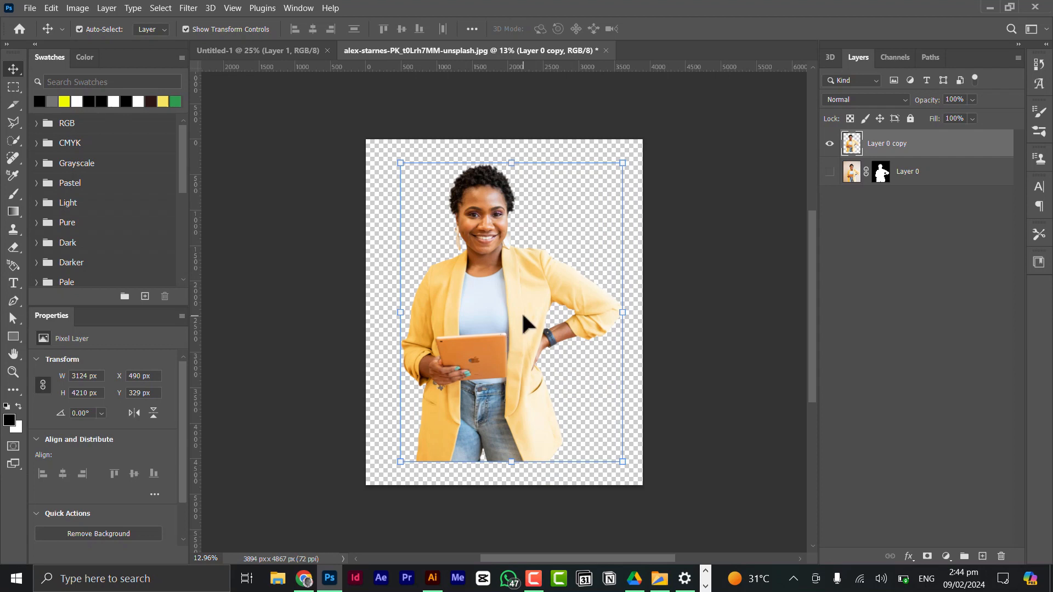
left_click_drag(481, 333, 234, 55)
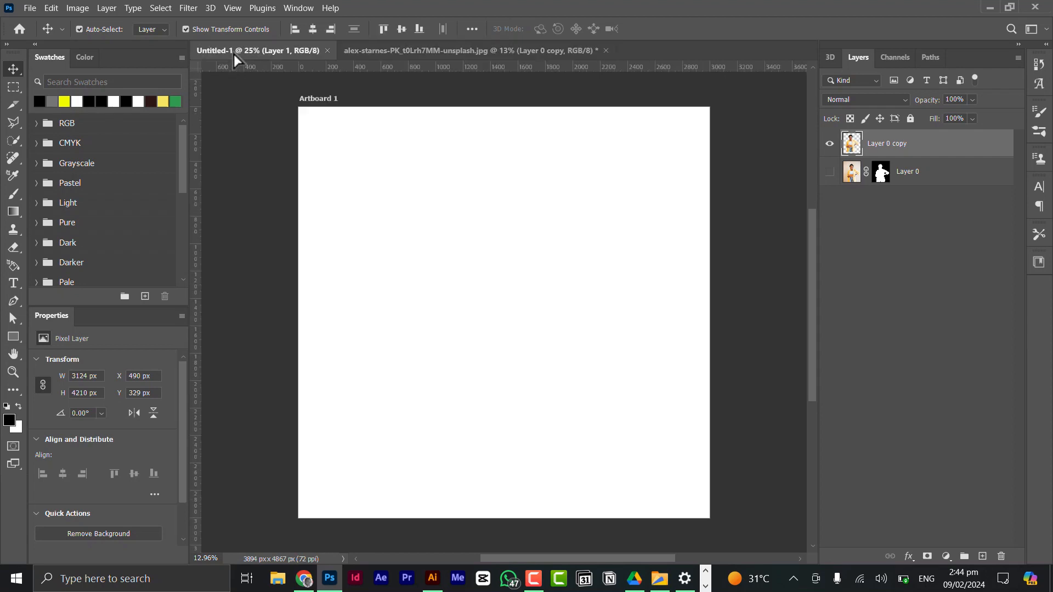
left_click_drag(405, 276, 545, 367)
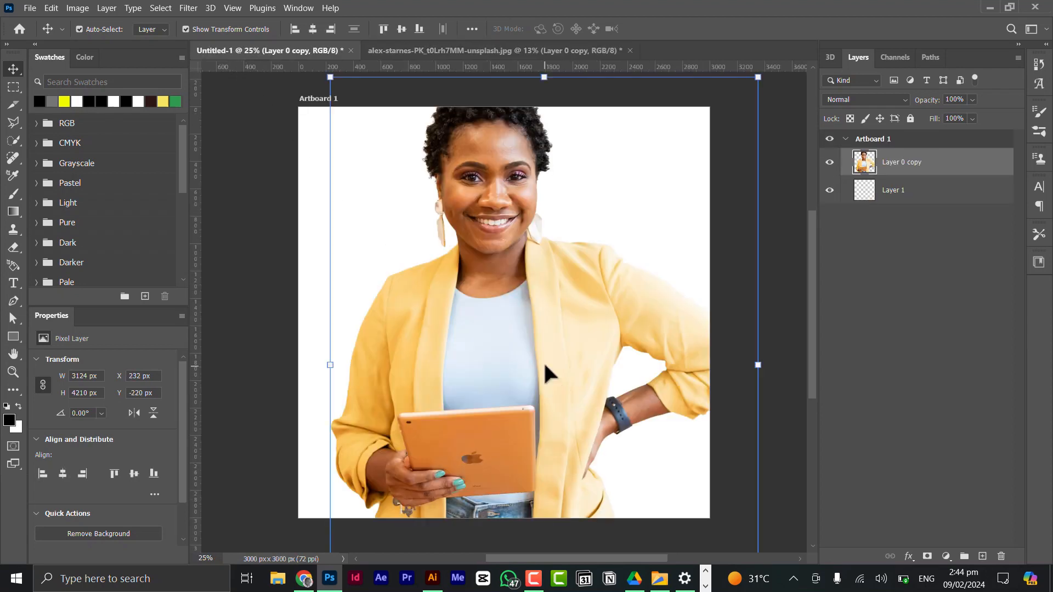
scroll(549, 369, "down", 4)
right_click(931, 170)
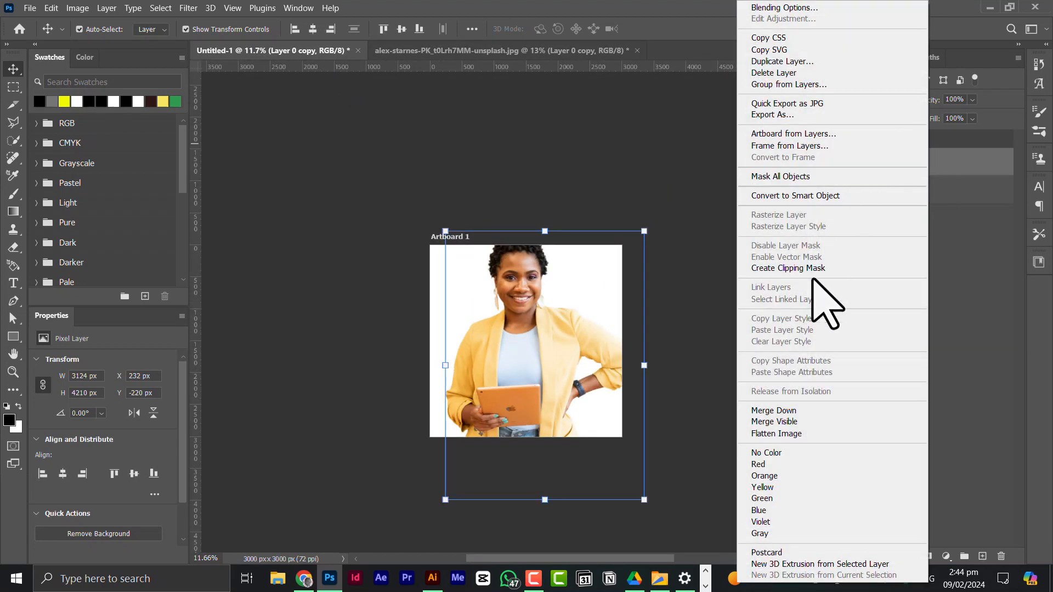
left_click(801, 196)
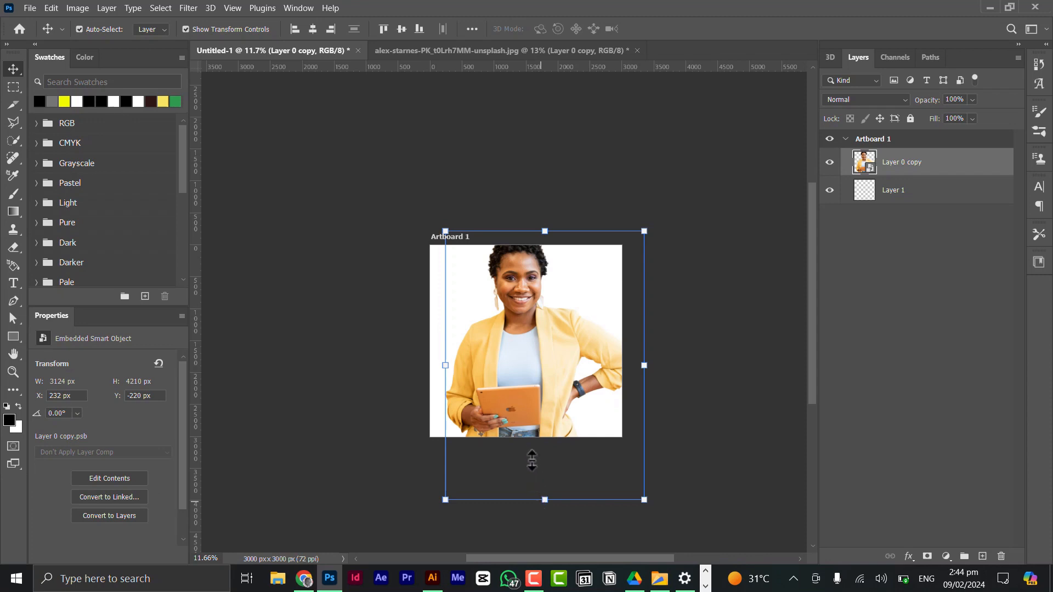
- Scale the woman's smart object to about 76.48% and place her in the artboard's lower-right area, running past its lower and right edges
left_click_drag(532, 461, 535, 430)
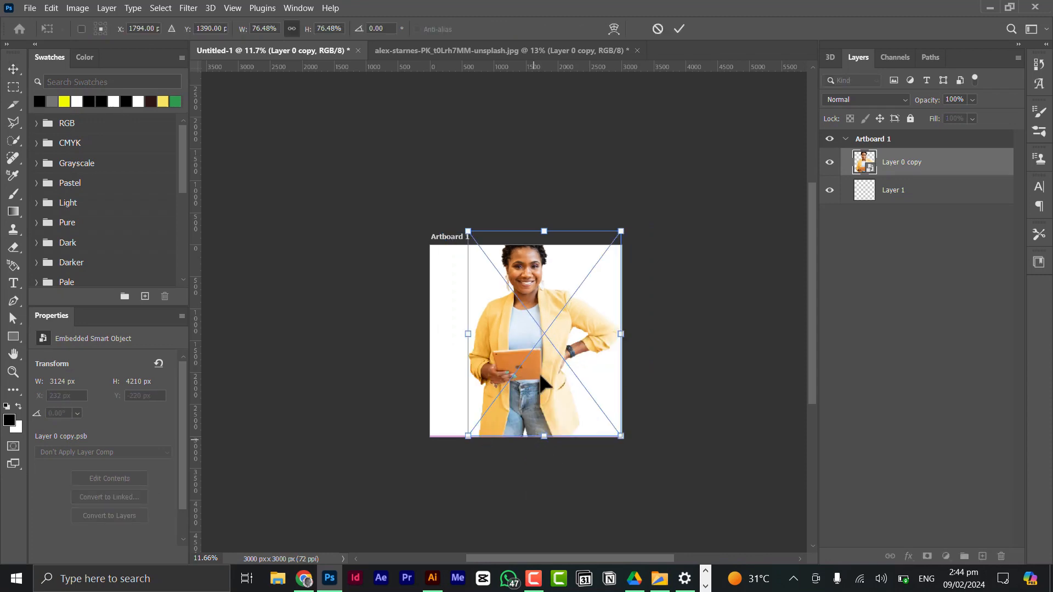
left_click_drag(540, 377, 569, 433)
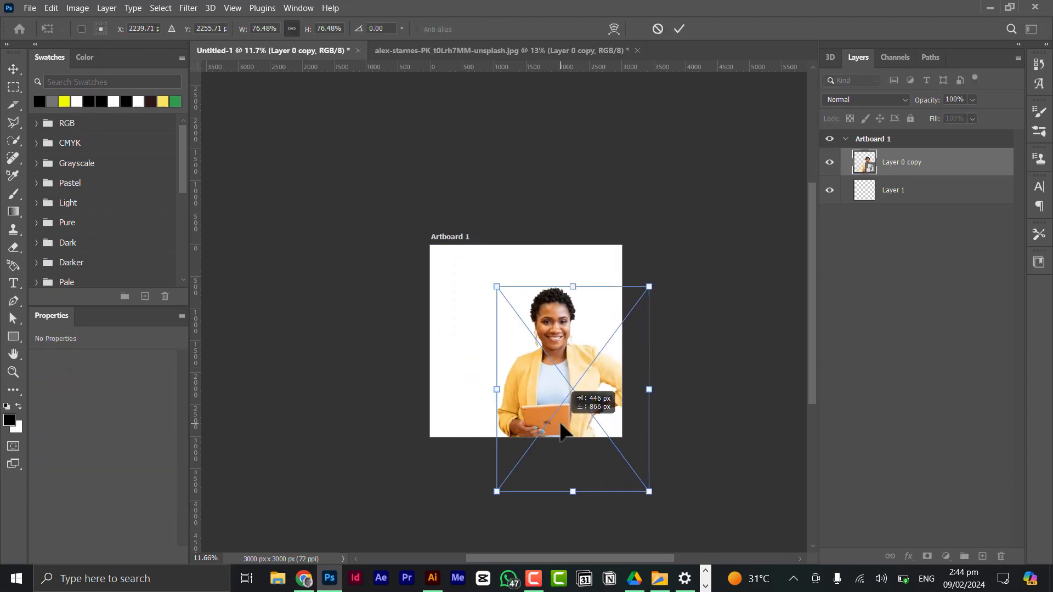
left_click(679, 29)
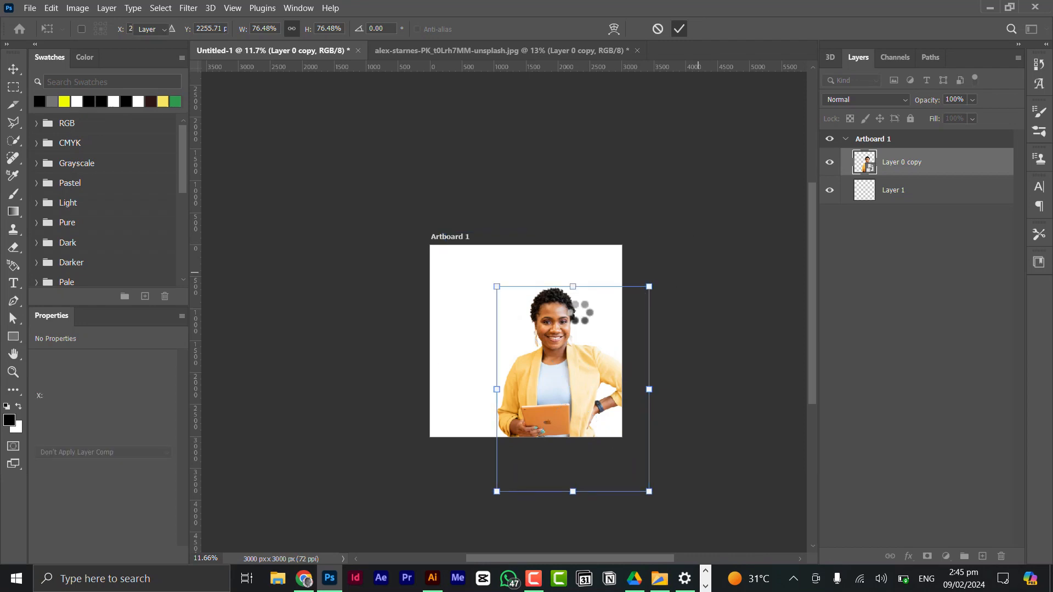
scroll(566, 320, "up", 3)
scroll(566, 329, "down", 3)
left_click_drag(574, 331, 542, 297)
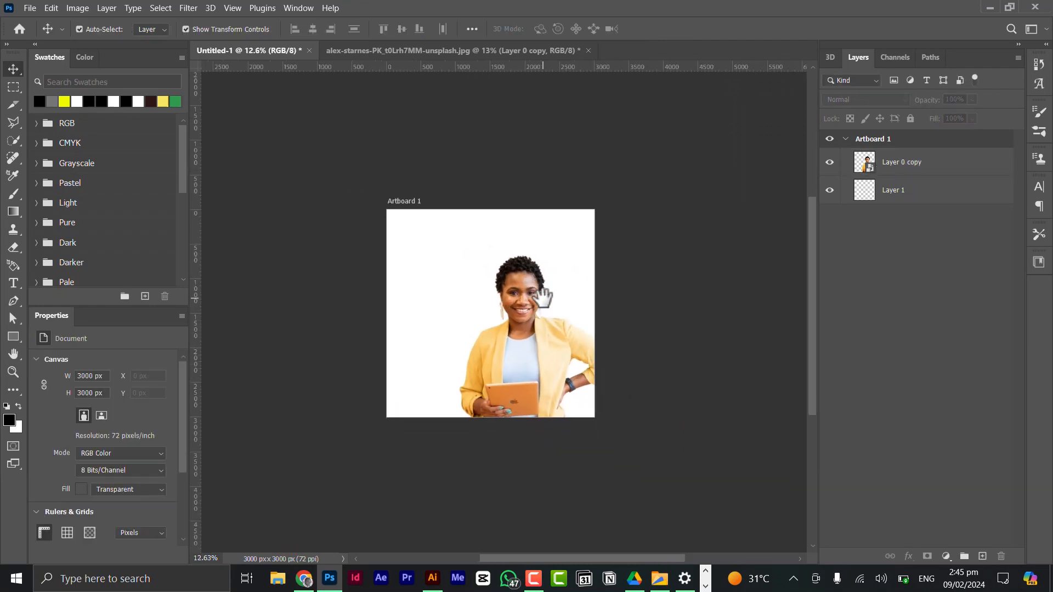